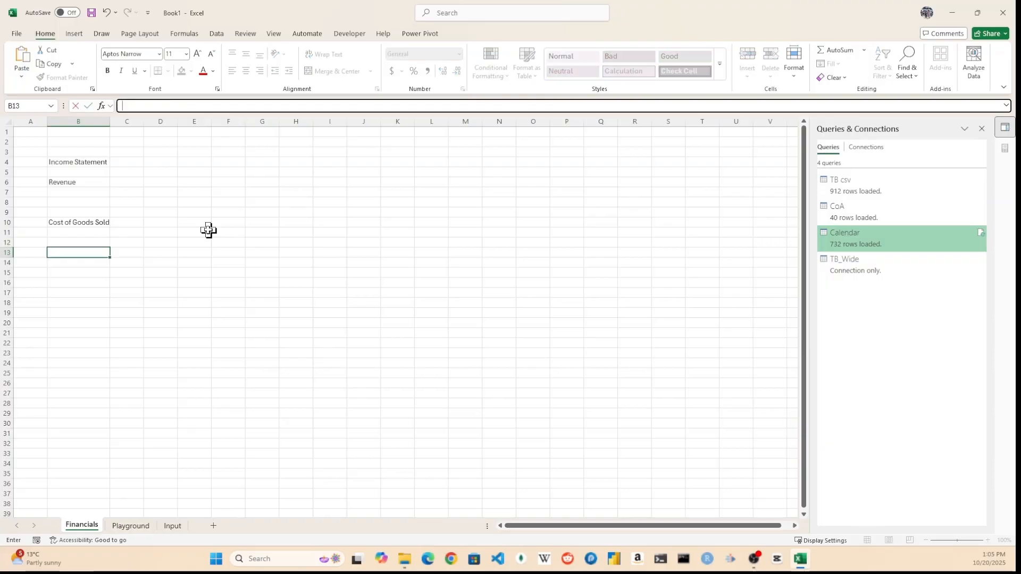
Enter the label "Gross Margin" in B13 and "Operating Expenses" in B17
type("Margin")
key("Return")
key("Return")
key("Return")
key("Return")
type("Operating")
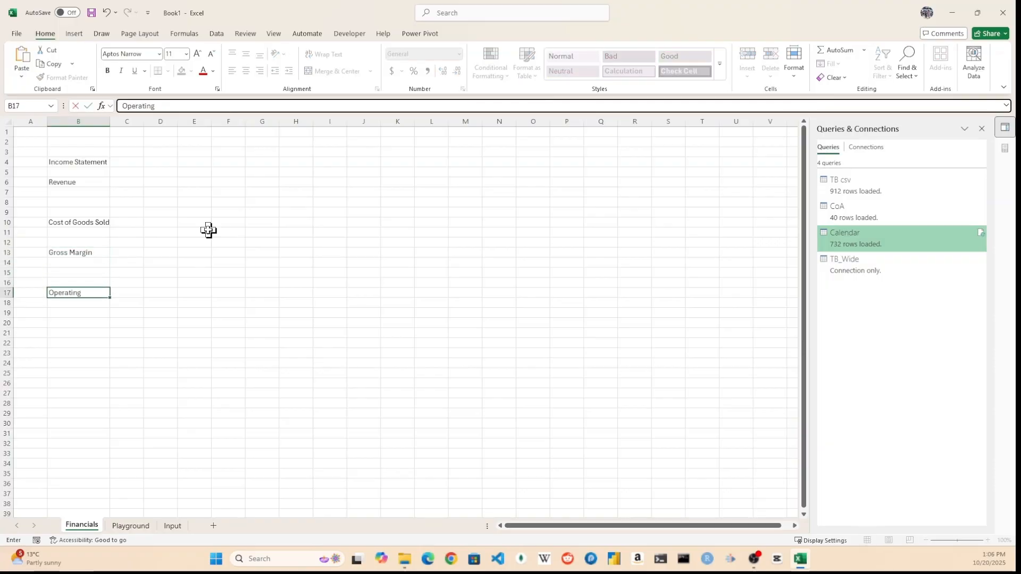
type(" Expenses")
Enter the label "Operating Income" in B23 and "Interest Expense" in B25
key("Return")
key("Return")
key("Return")
key("Return")
key("Return")
key("Return")
type("Operating Income")
key("Return")
key("Return")
type("INterest Expnese")
Enter the label "Tax Expnese" in B28, three rows below Interest Expense
key("Return")
key("Return")
key("Return")
type("Tax Expnese")
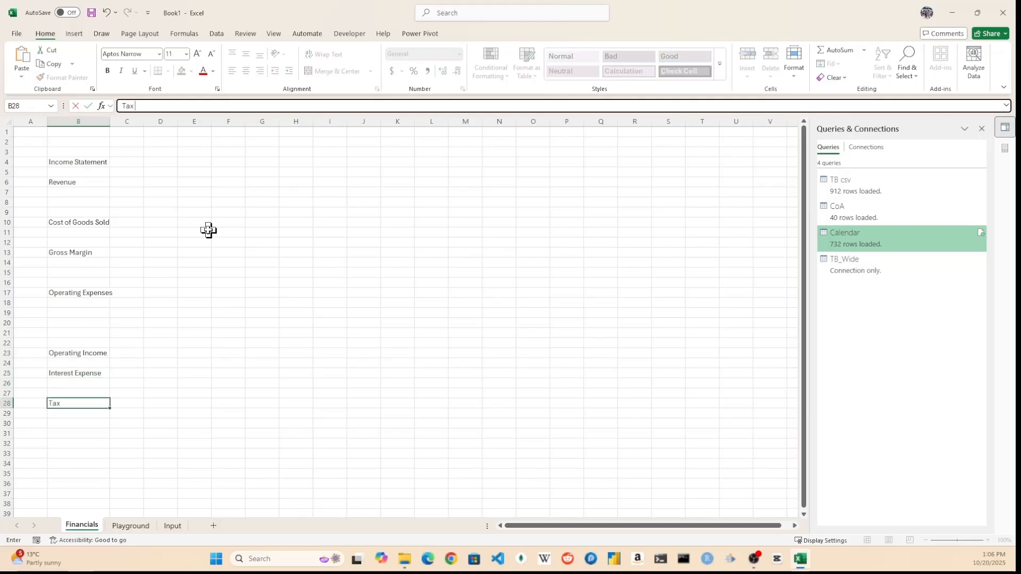
key("Return")
Replace the Operating Income label in B23 with "EBIT"
key("Up")
key("Up")
key("Up")
type("EB")
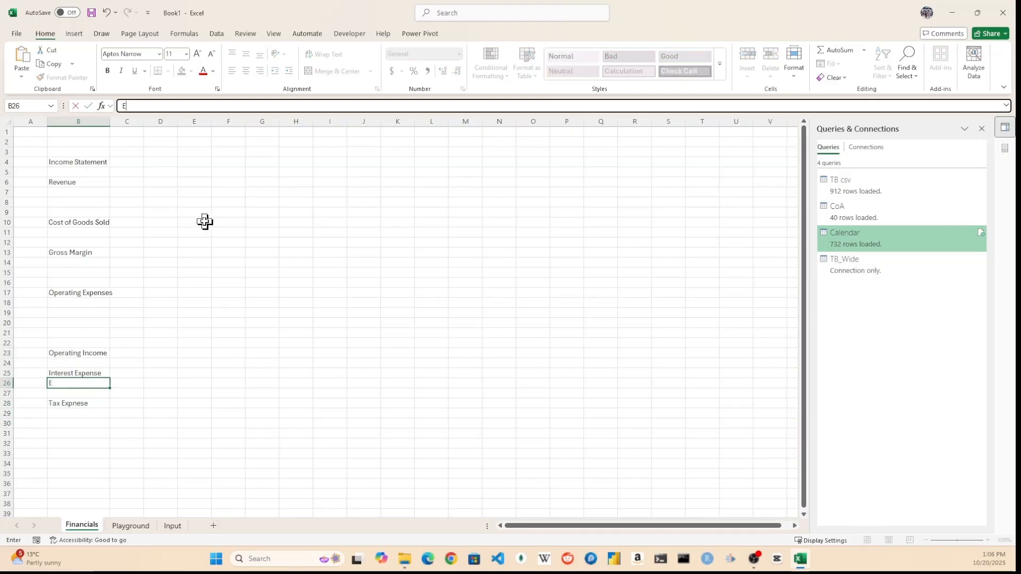
key("Up")
key("Up")
key("Up")
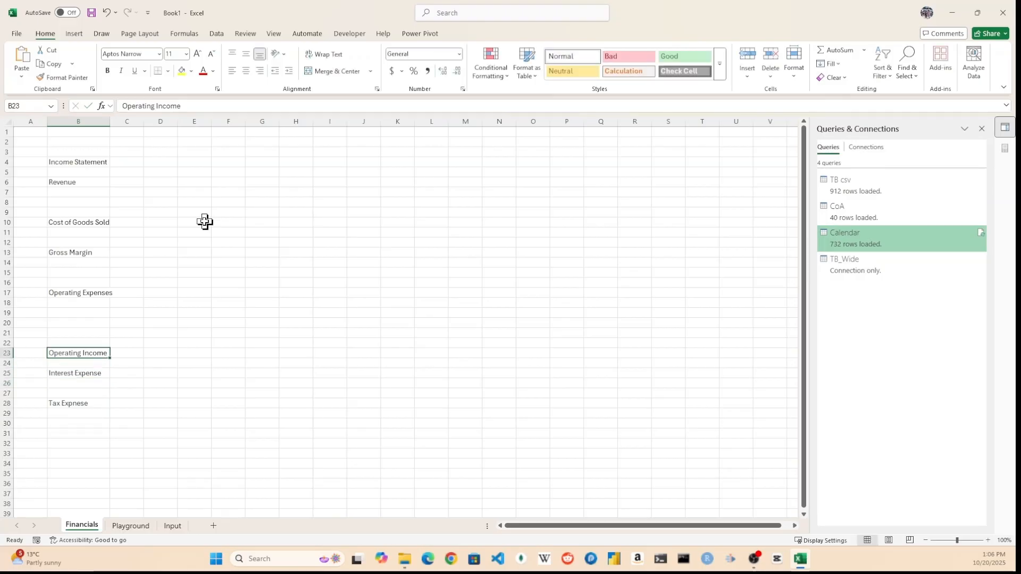
type("EBIT")
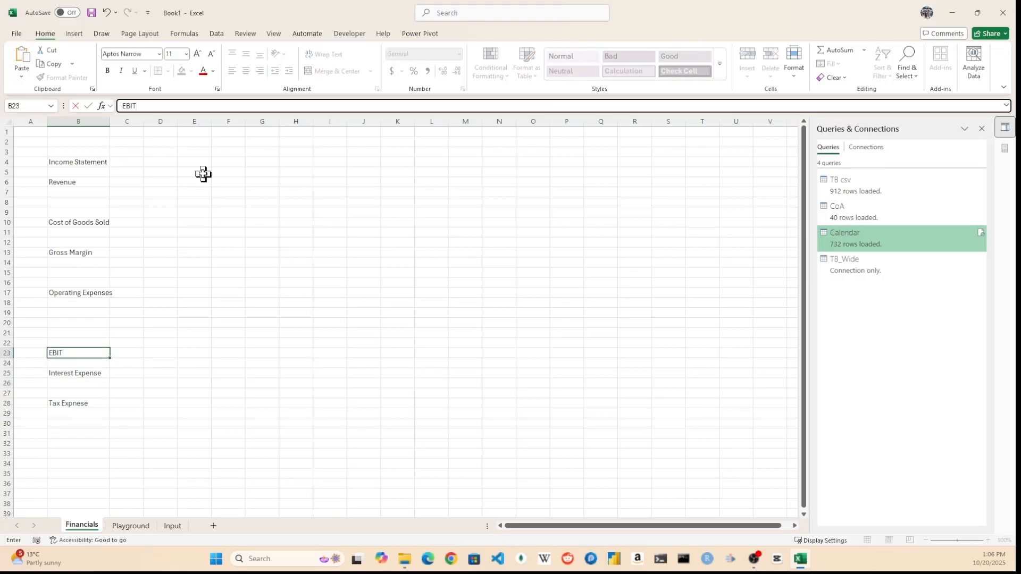
Enter "EBT" in B26 below Interest Expense and "Net Income" in B29 below the tax line
key("Down")
key("Down")
key("Down")
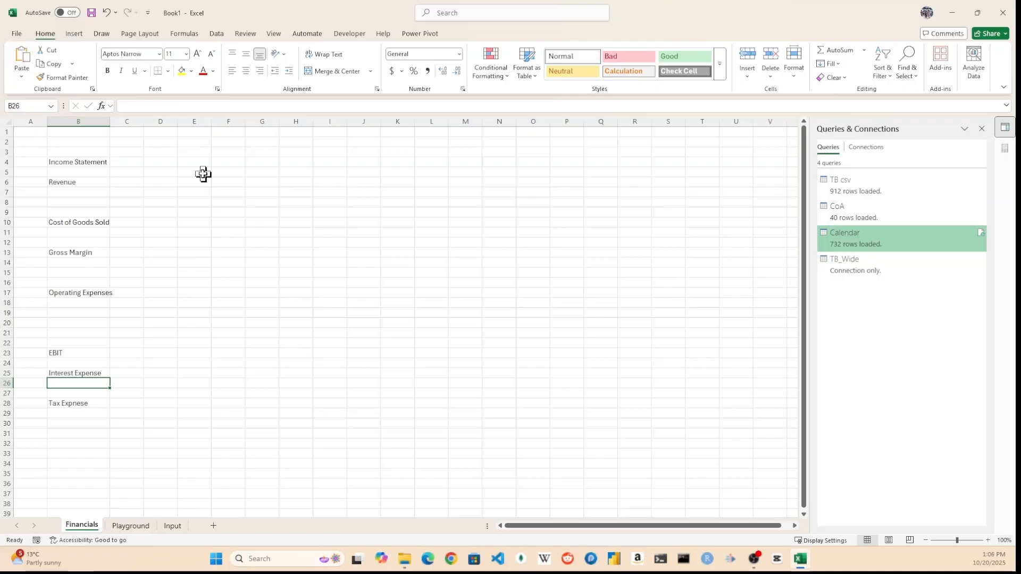
type("E")
key("Down")
key("Down")
key("Down")
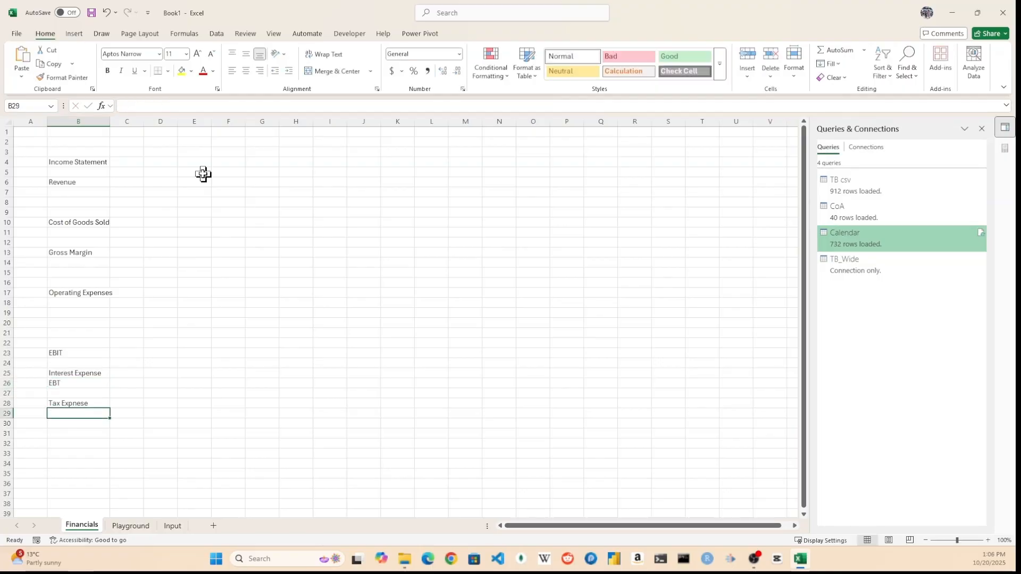
type("Net Income")
key("Return")
Enter the header "Date" in D4, on the Income Statement title row
key("Up")
key("Up")
key("Up")
key("Up")
key("Up")
key("Up")
key("Up")
key("Up")
key("Up")
key("Up")
key("Up")
key("Up")
key("Up")
key("Up")
key("Up")
key("Up")
key("Up")
key("Up")
key("Up")
key("Up")
key("Right")
key("Right")
type("Date")
key("Tab")
With the workbook beside the chart of accounts, start a CUBEMEMBER formula in B7 using "ThisWorkbookDataModel" as the connection
key("Return")
key("Return")
key("Left")
key("Left")
key("Down")
type("=")
key("super+Left")
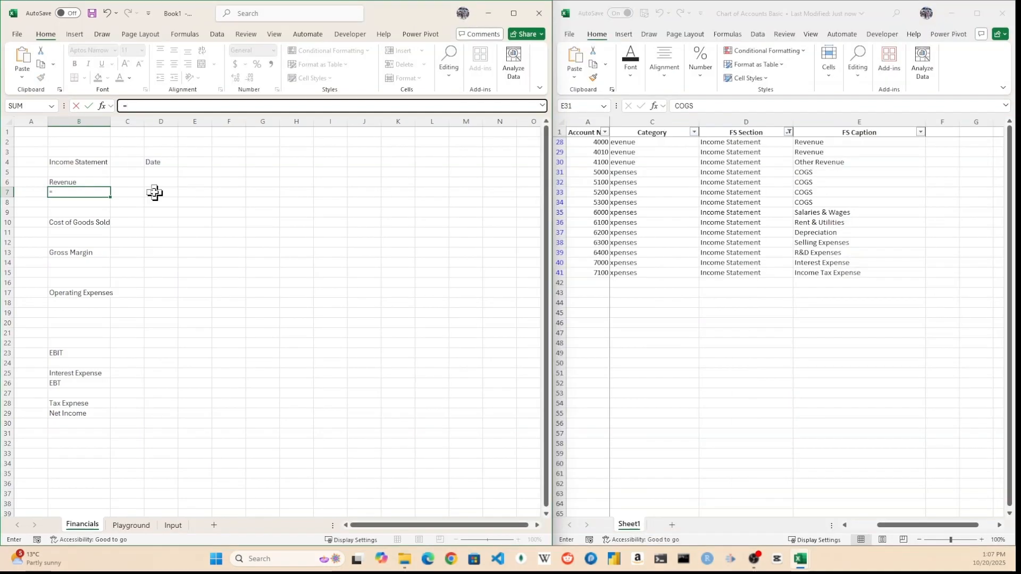
type("cubem")
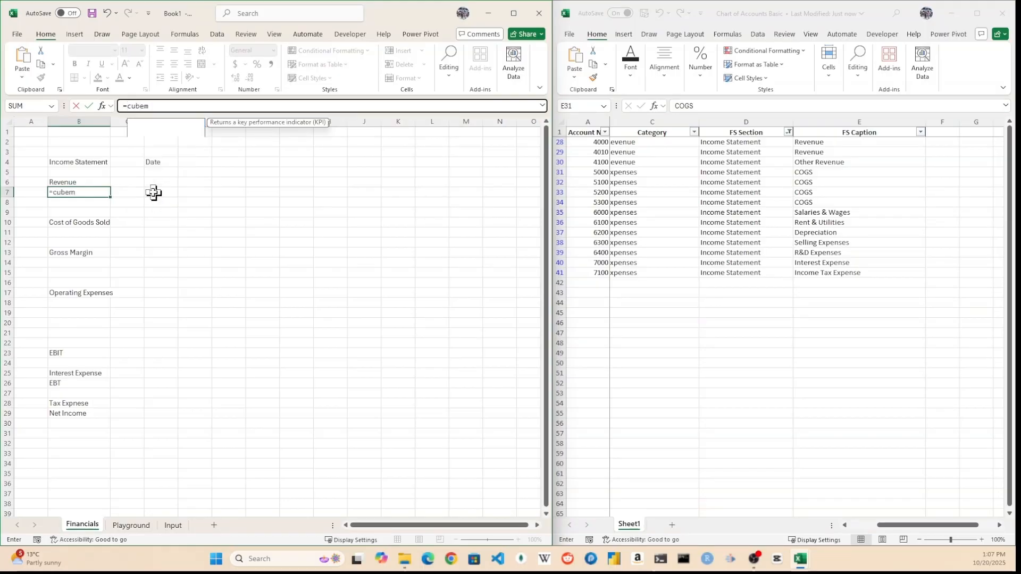
key("Tab")
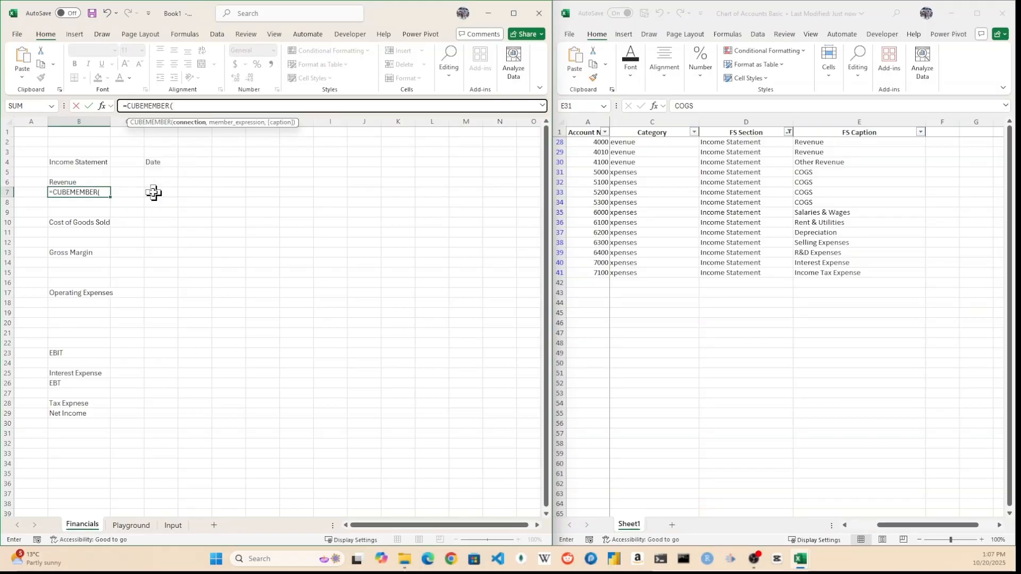
type("\"")
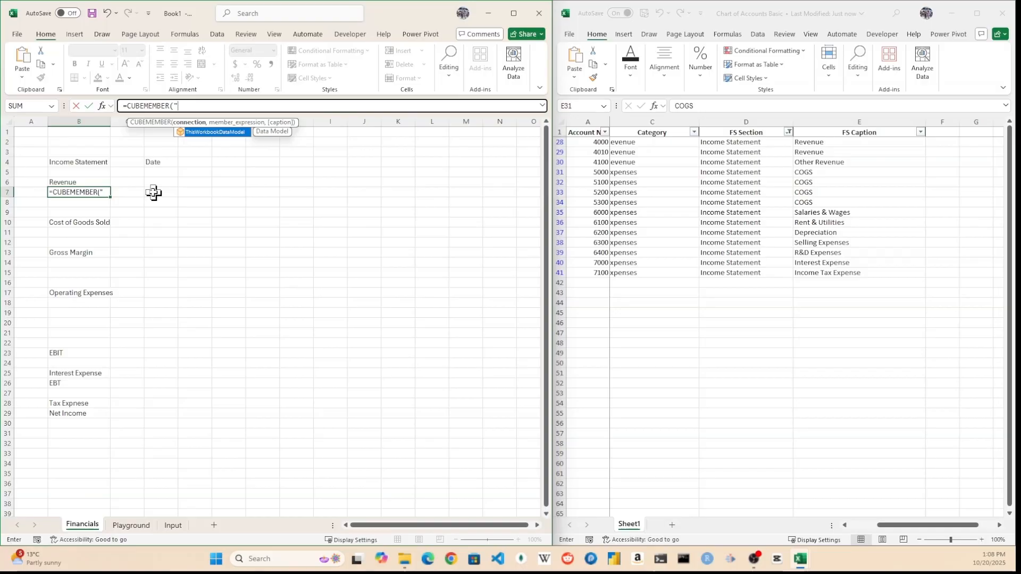
key("Tab")
type("\"")
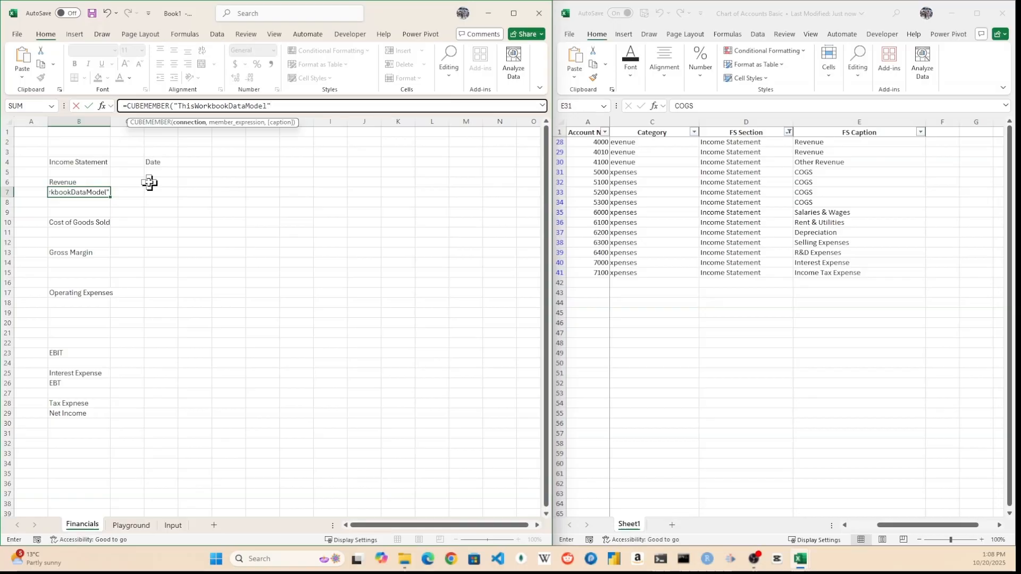
Complete the CUBEMEMBER formula in B7 with the member expression "[CoA].[FS Caption].[Revenue]"
type(",")
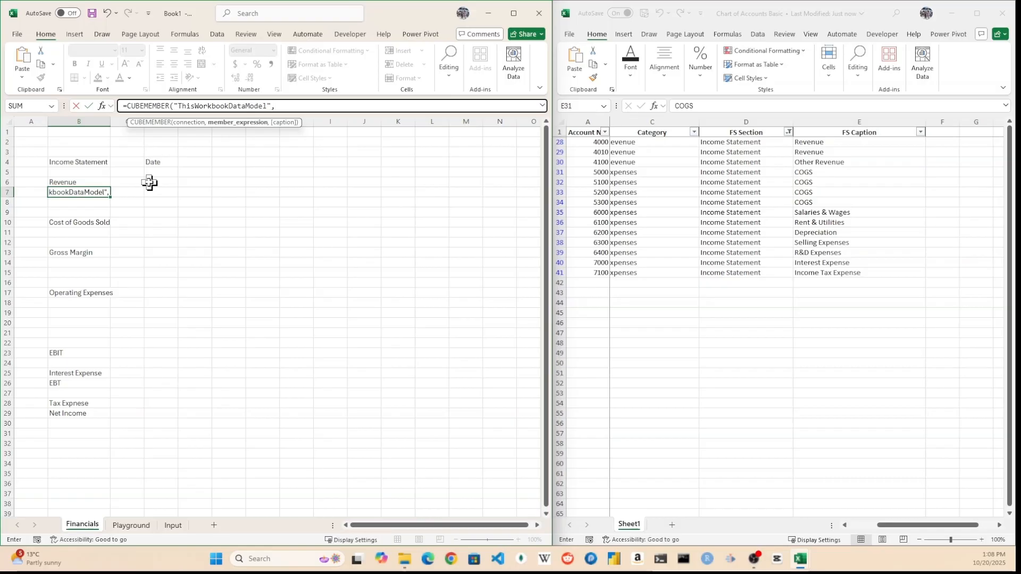
type("\"")
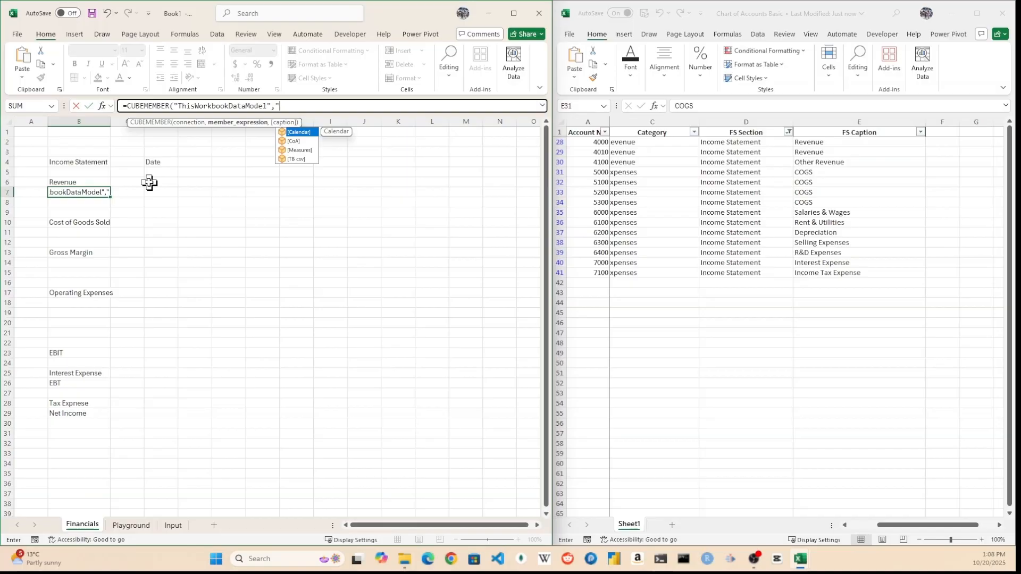
key("Down")
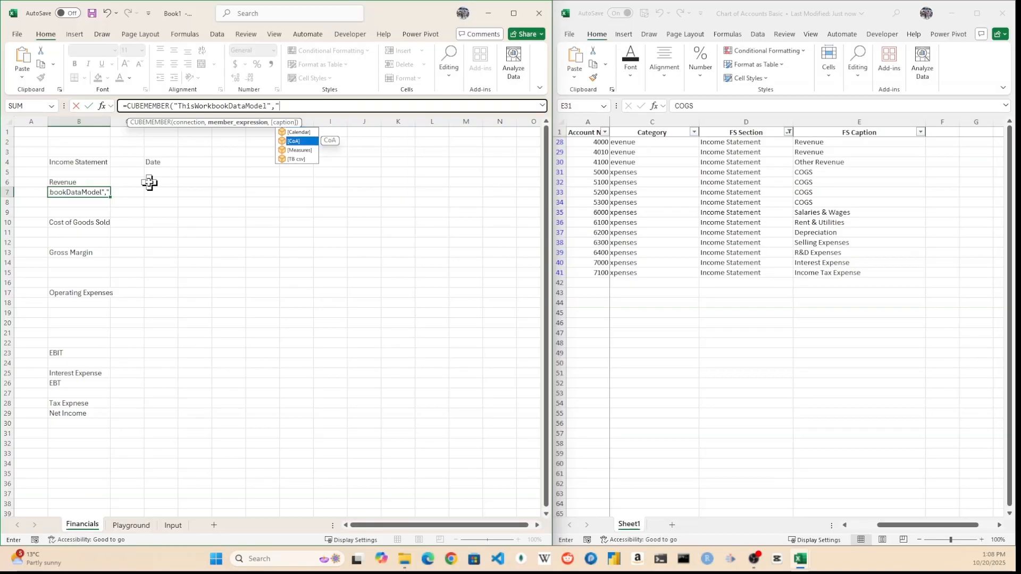
key("Tab")
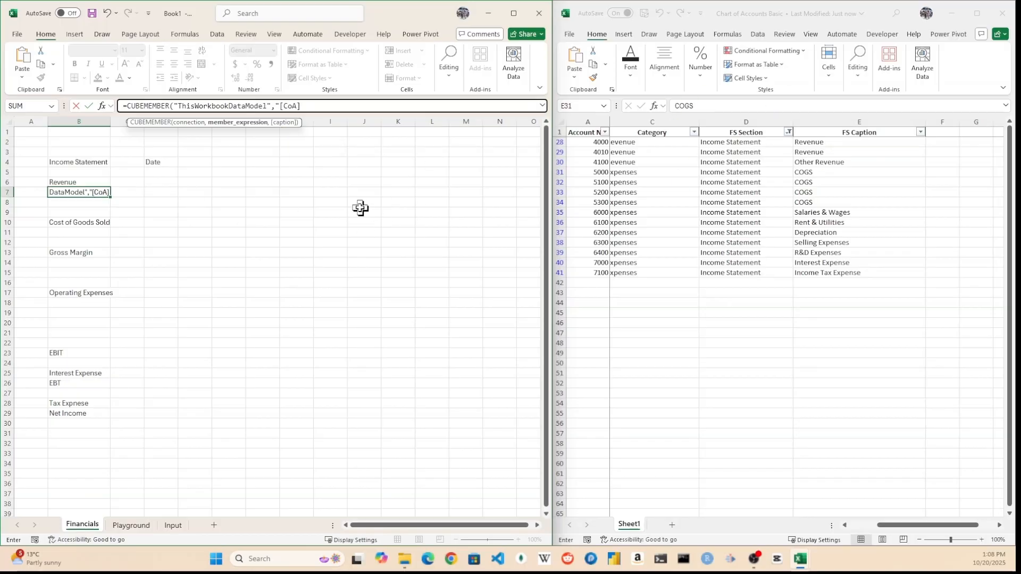
type(".")
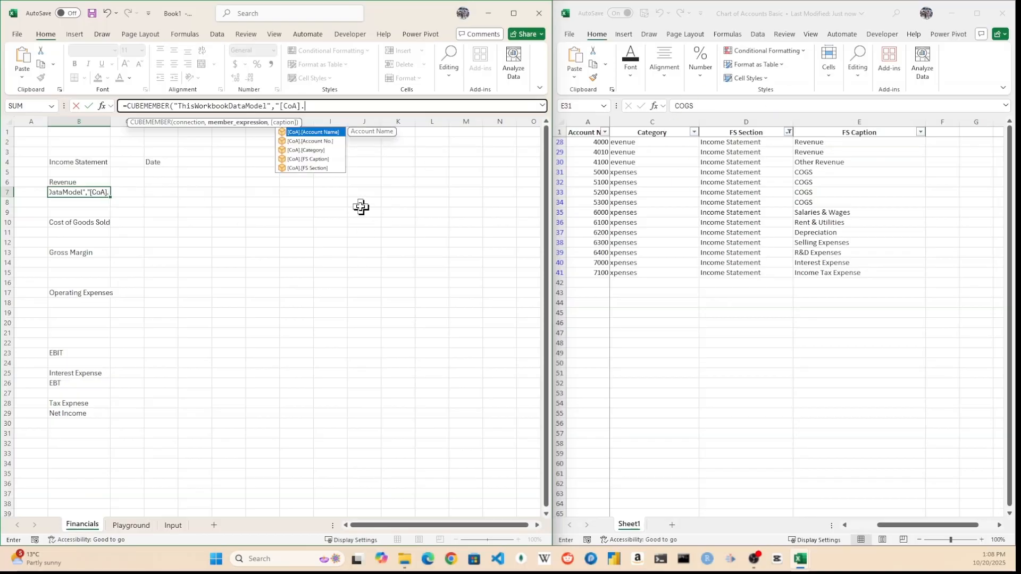
double_click(318, 160)
type(".")
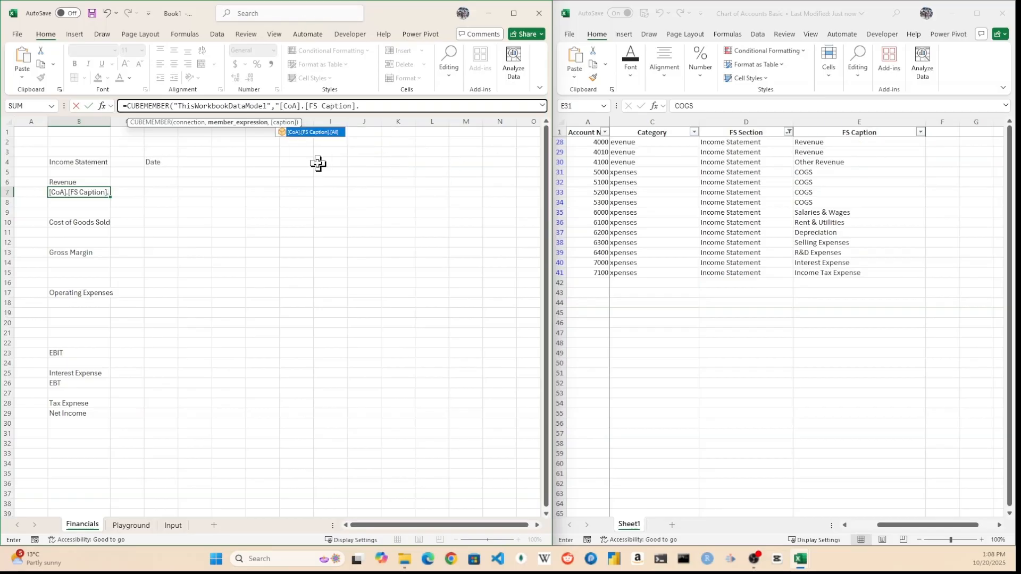
type("[Revenue]\")")
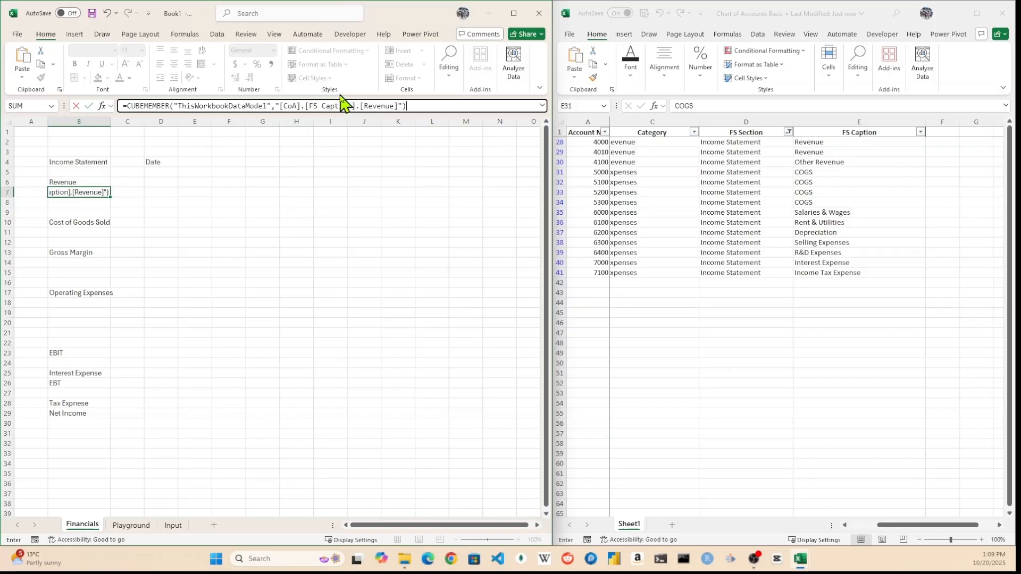
key("Return")
key("Up")
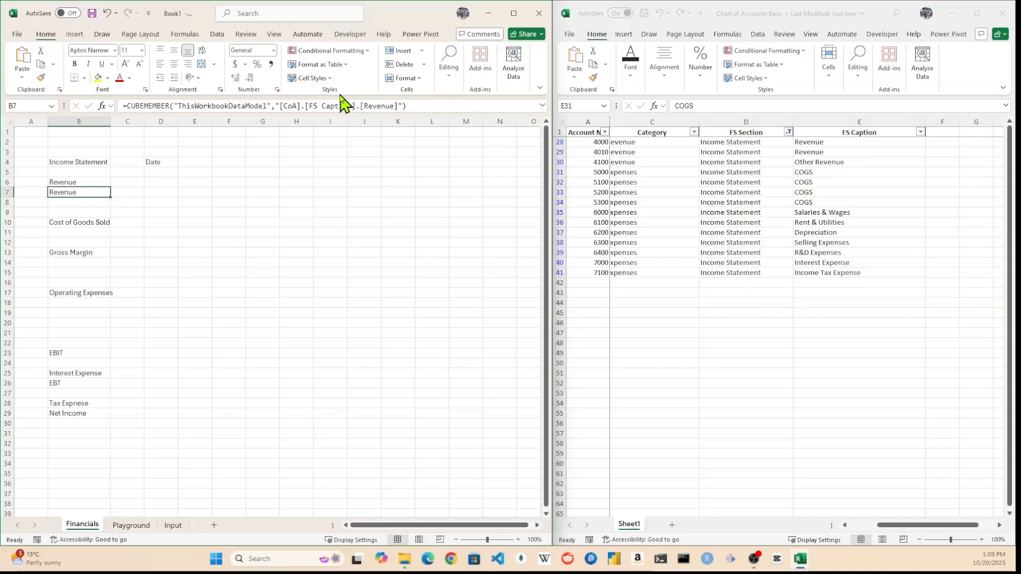
Show the formula text of B7 in C7 with =FORMULATEXT(B7)
key("Right")
type("=FORMULATEXT(B7)")
key("Tab")
key("Right")
key("Right")
key("Right")
key("Right")
key("ctrl+Left")
key("ctrl+Left")
left_click(195, 222)
Copy the Revenue formula down to B8 and change its member to [Other Revenue]
left_click(78, 191)
key("Down")
key("ctrl+d")
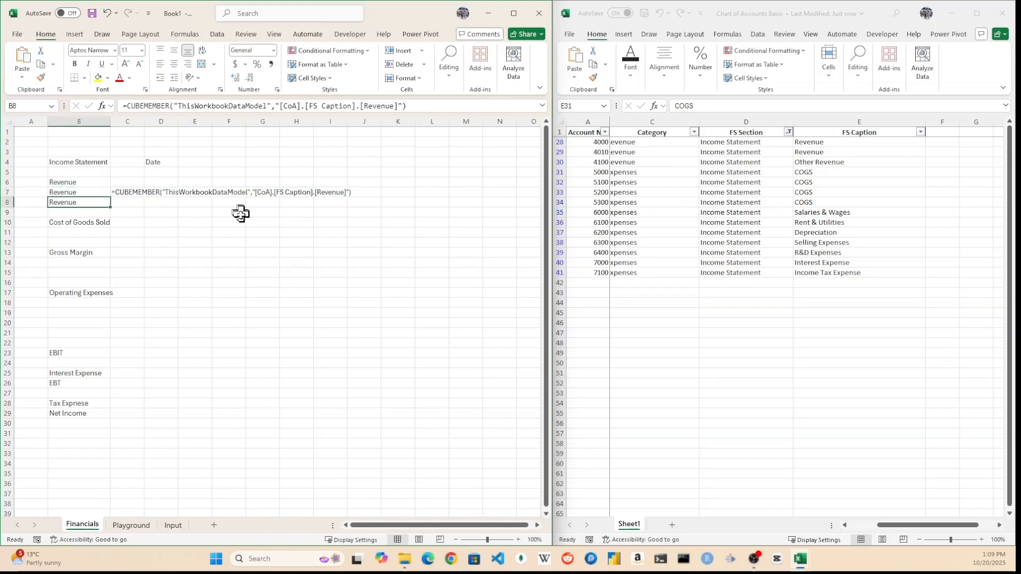
key("F2")
key("Left")
key("Left")
key("Left")
key("Left")
key("Left")
key("Left")
key("Left")
key("Left")
key("Left")
key("Left")
type("Other")
key("Return")
Make the Revenue heading in B6 bold and indent the two revenue items in B7:B8
key("Up")
key("Up")
key("Up")
key("ctrl+b")
key("Down")
key("shift+Down")
left_click(174, 77)
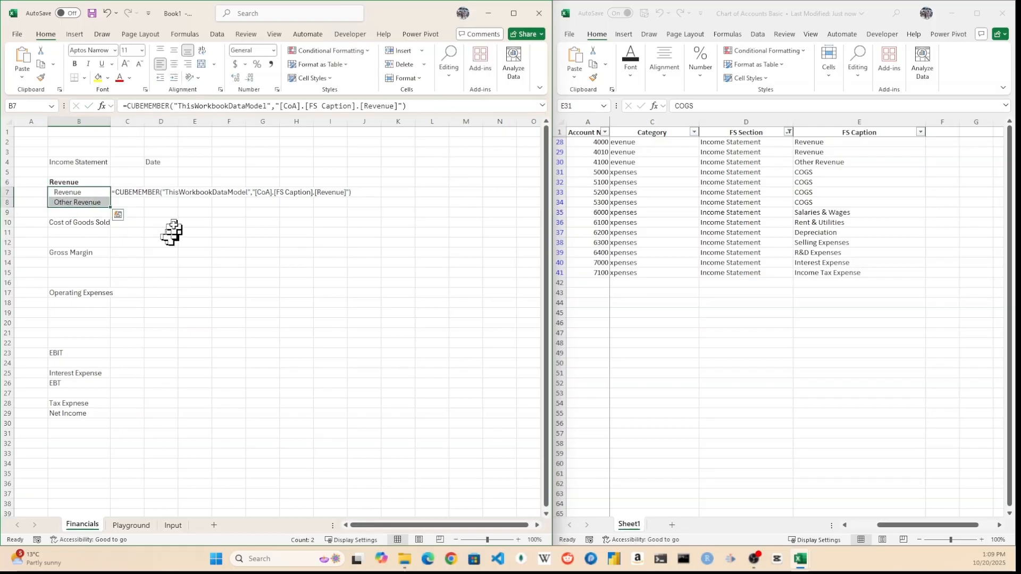
Copy the FORMULATEXT formula down to C8, and clear C7:C8 once both formulas are shown
left_click_drag(127, 192, 132, 205)
key("ctrl+d")
key("Left")
key("shift+Down")
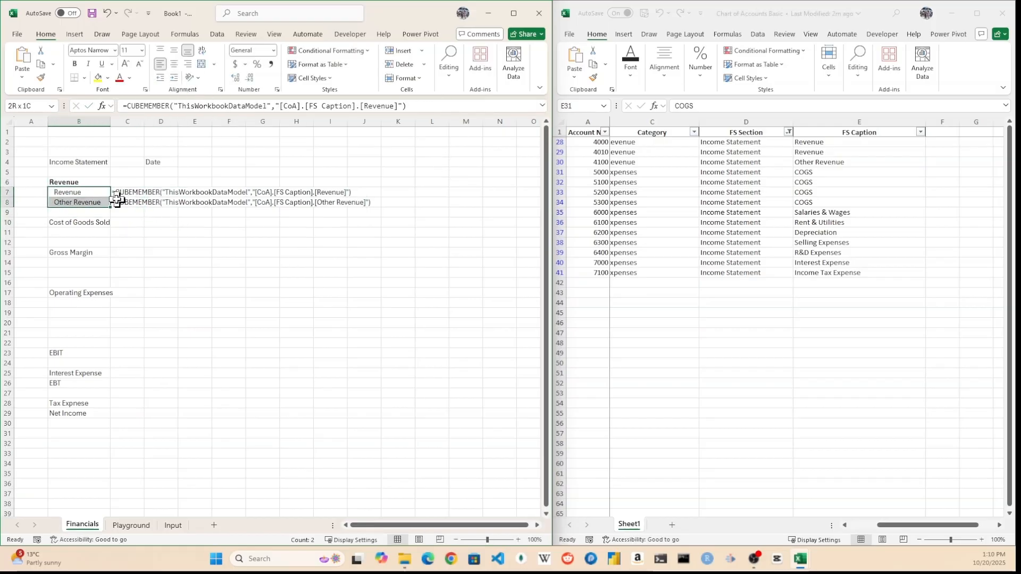
key("Right")
key("shift+Down")
key("Delete")
Enter =CUBEMEMBER("ThisWorkbookDataModel","[CoA].[FS Caption].[COGS]") in B11 under Cost of Goods Sold
key("Down")
key("Down")
key("Down")
key("Down")
key("Left")
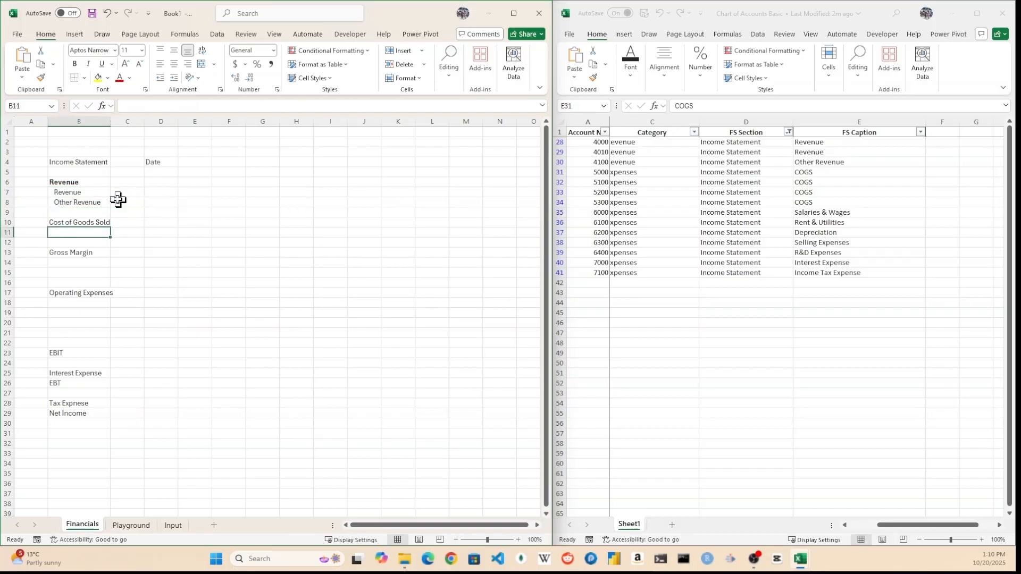
type("=cubem")
key("Tab")
type("\"ThisWorkbookDataModel\",\"[CoA].")
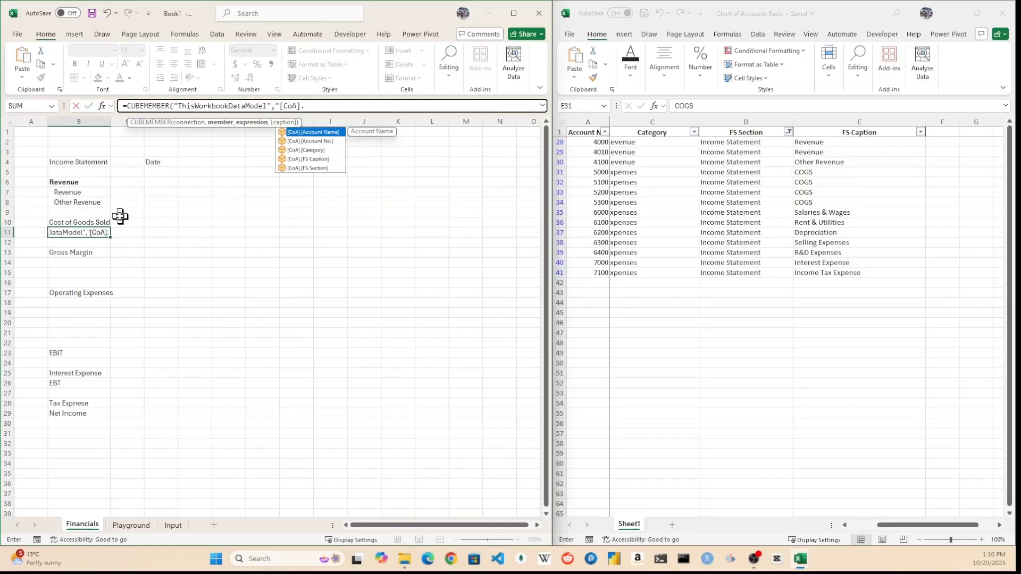
type("[FS Caption].[COGS]\")")
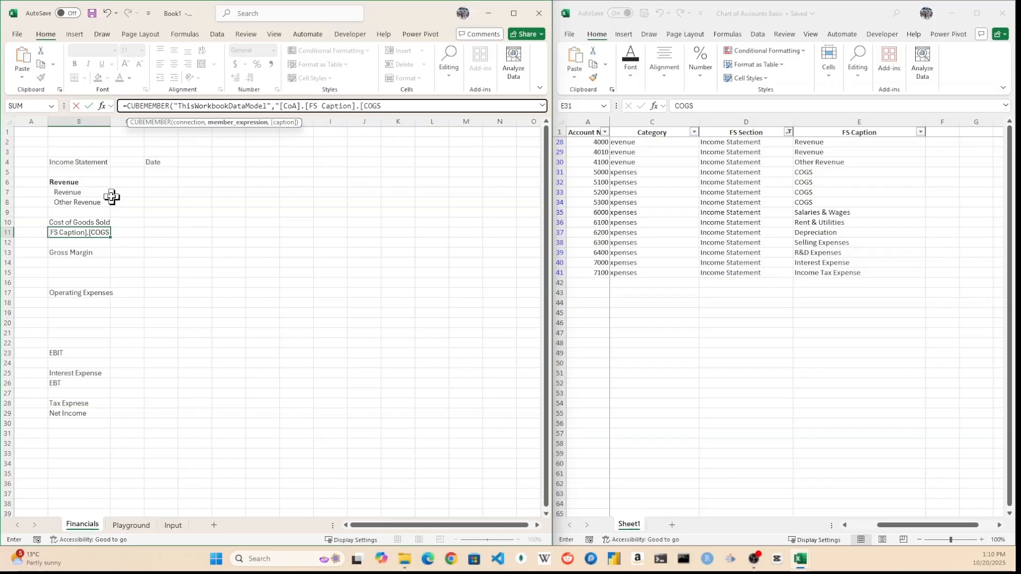
key("ctrl+Return")
Delete the Cost of Goods Sold heading row and the blank row above Gross Margin
left_click(107, 219)
key("shift+space")
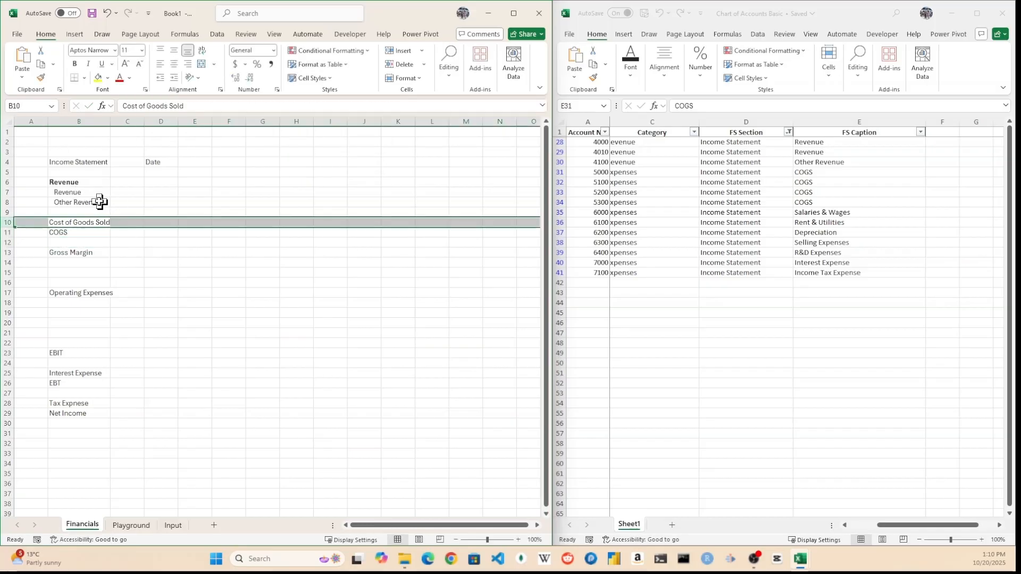
key("ctrl+minus")
left_click(100, 203)
key("Down")
key("Down")
key("Down")
key("shift+space")
key("ctrl+minus")
key("Up")
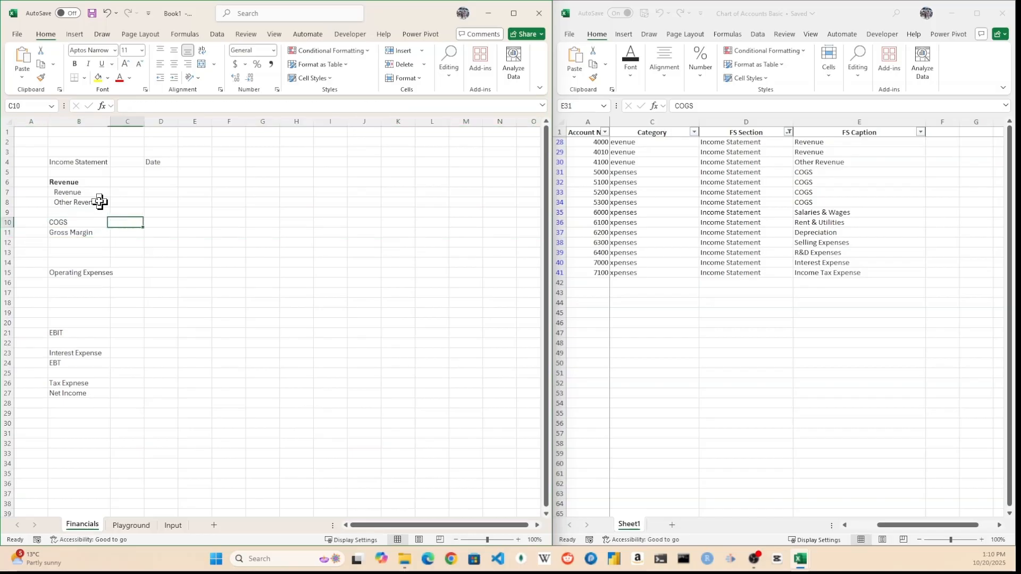
Indent the COGS label in B10 to match the revenue items above it
left_click_drag(86, 193, 94, 222)
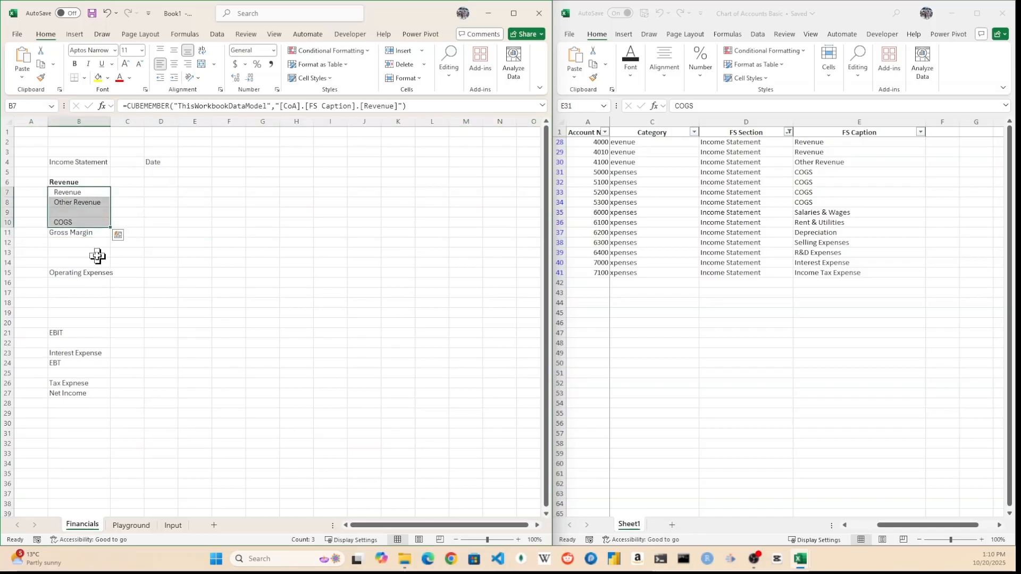
left_click(106, 243)
left_click(164, 162)
left_click_drag(101, 182, 101, 393)
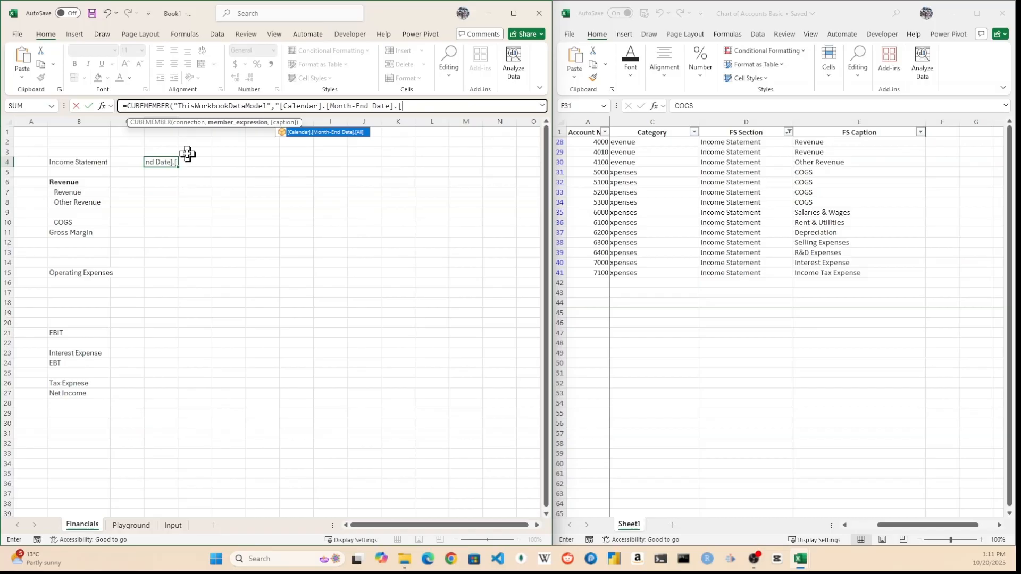
Restart the header entry in D4 as a CUBEMEMBER formula with the connection "ThisWorkbookDataModel"
type("12/31/2")
type("=")
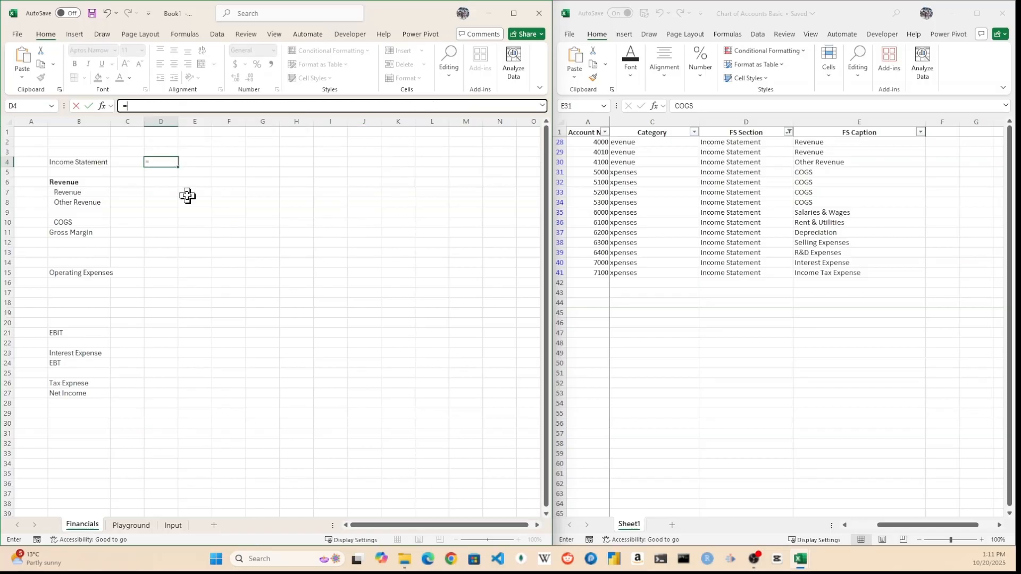
type("cub")
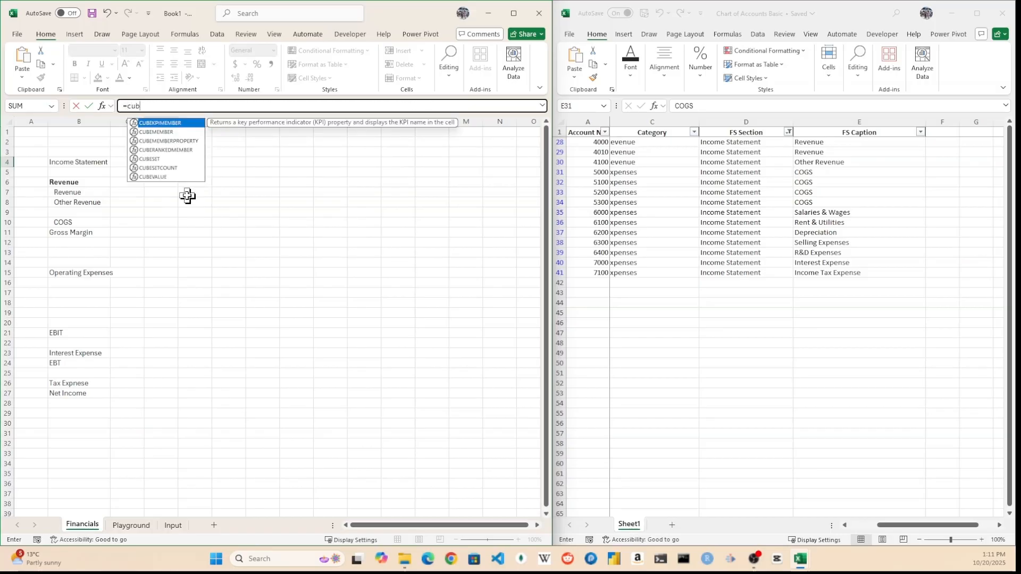
type("em")
key("Tab")
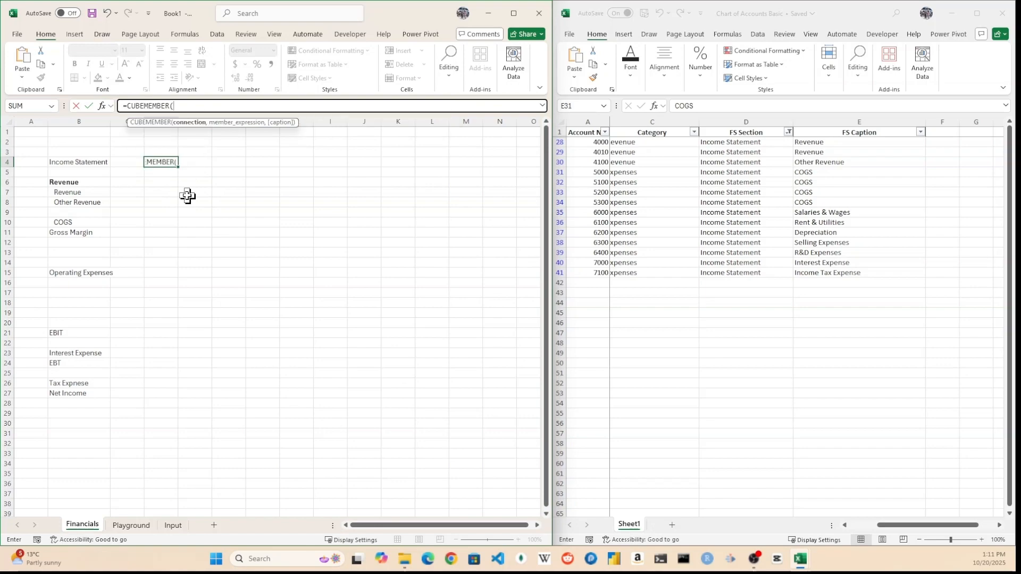
type("\"")
key("Tab")
type(",")
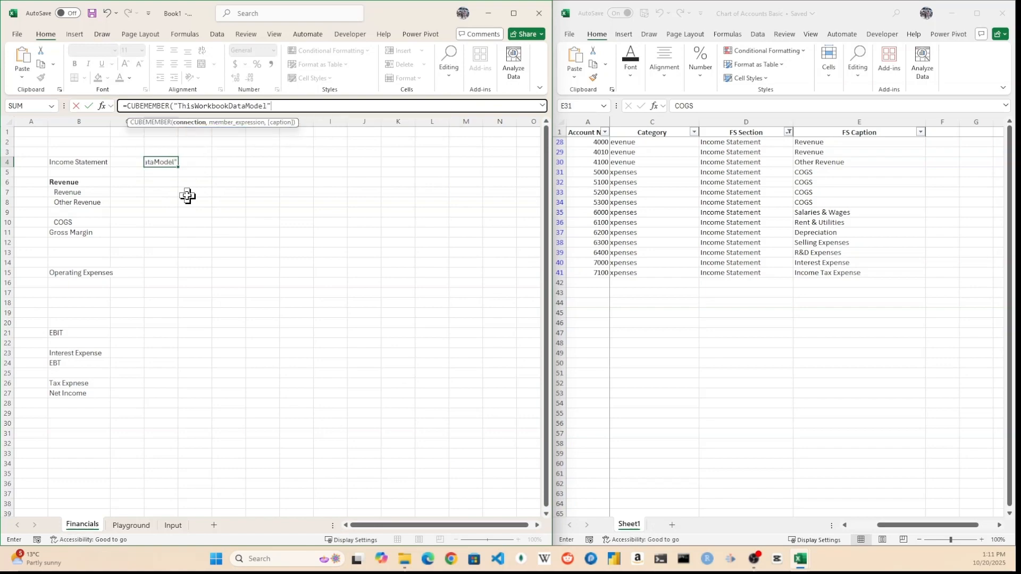
Complete the CUBEMEMBER formula in D4 with the member expression "[Calendar].[Month-End Date].[12/31/2025]"
type("\"")
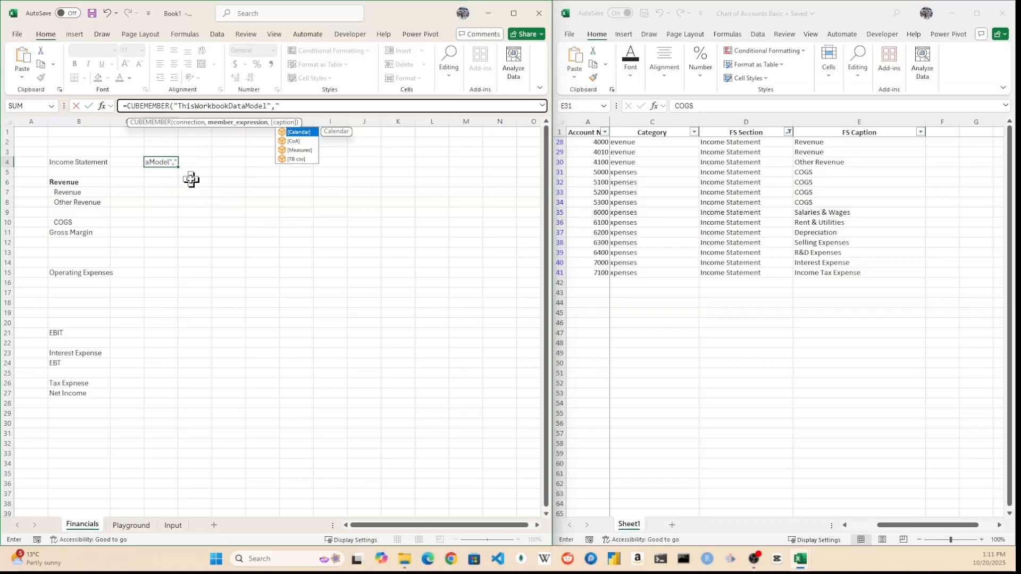
key("Down")
key("Up")
key("Tab")
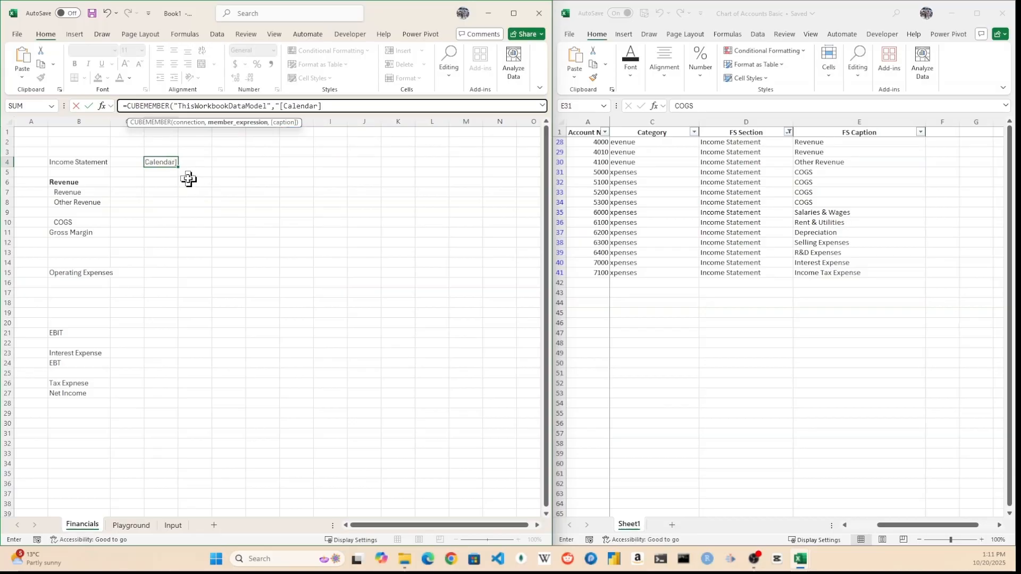
type(".")
key("Down")
key("Down")
key("Down")
key("Down")
key("Down")
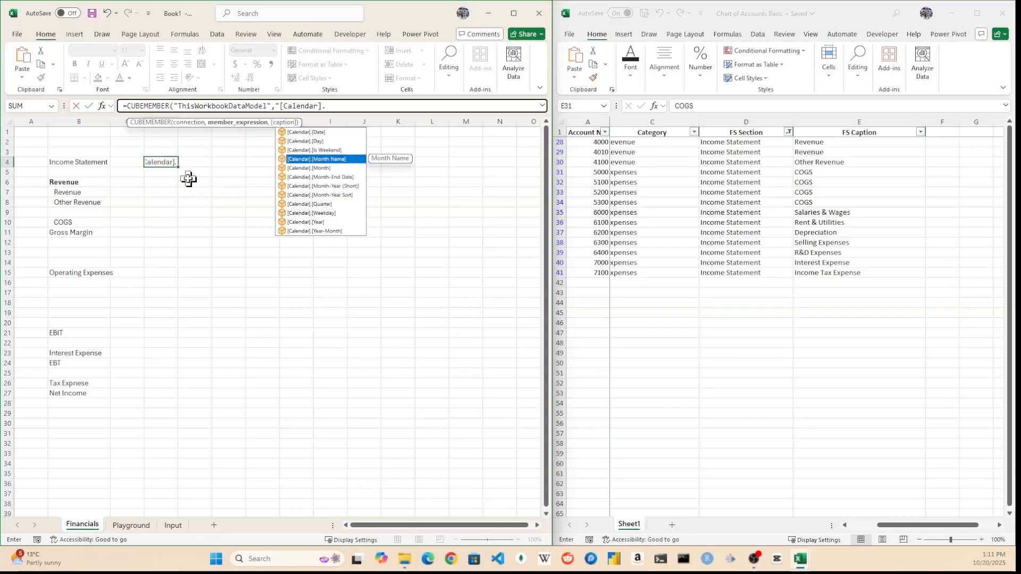
key("Tab")
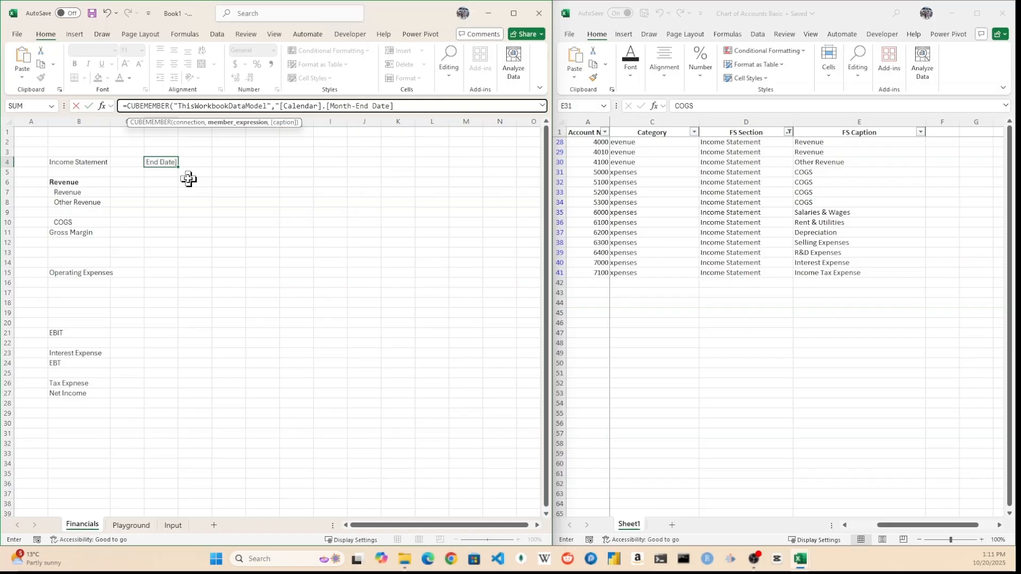
type(".[")
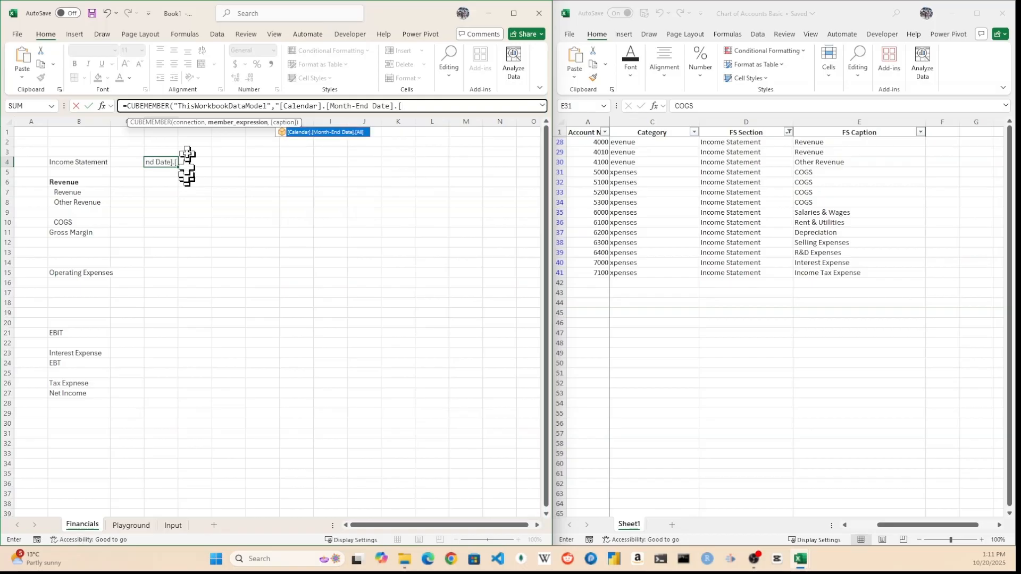
type("12/3")
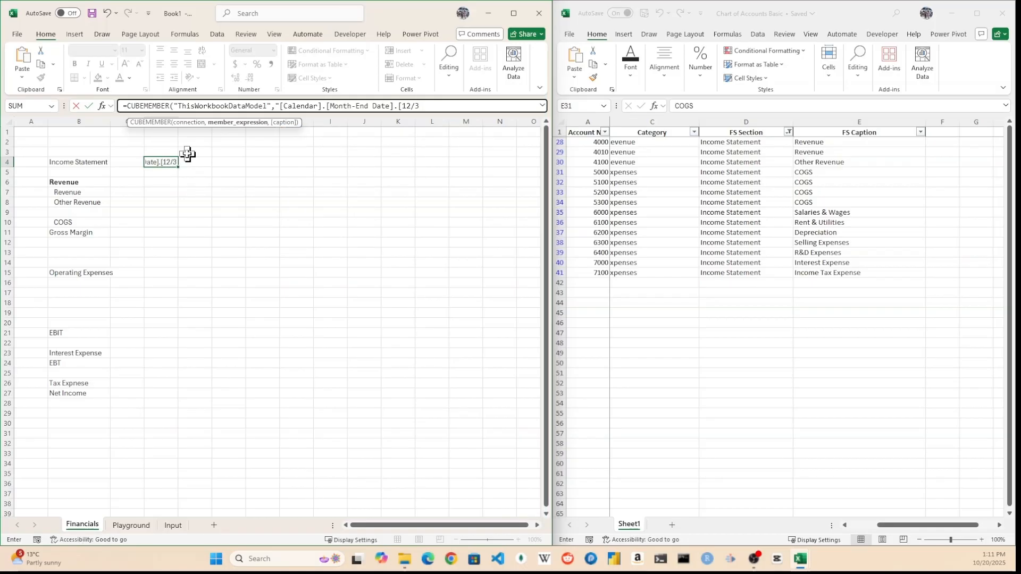
type("1/2025]\")")
key("Return")
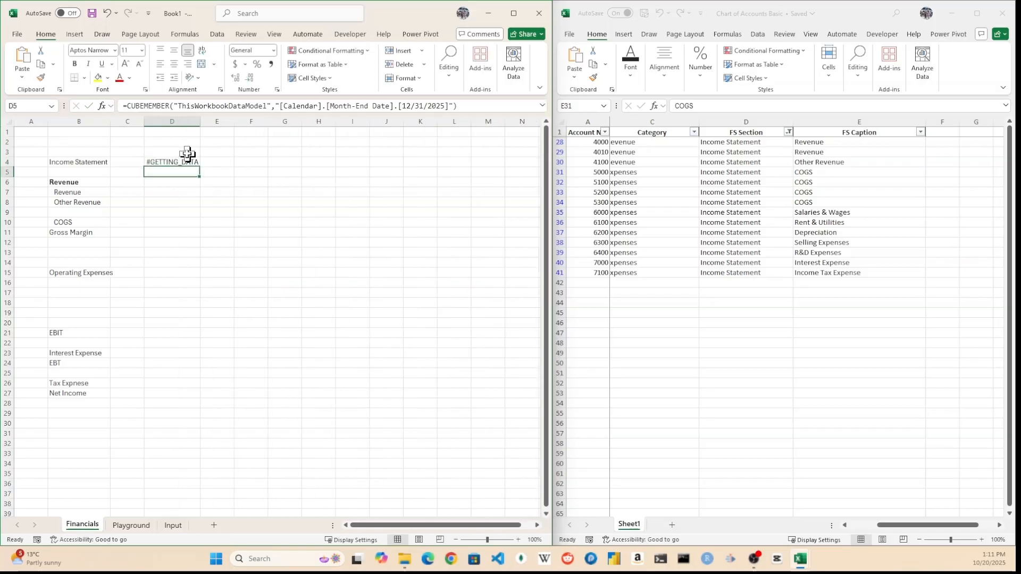
key("Up")
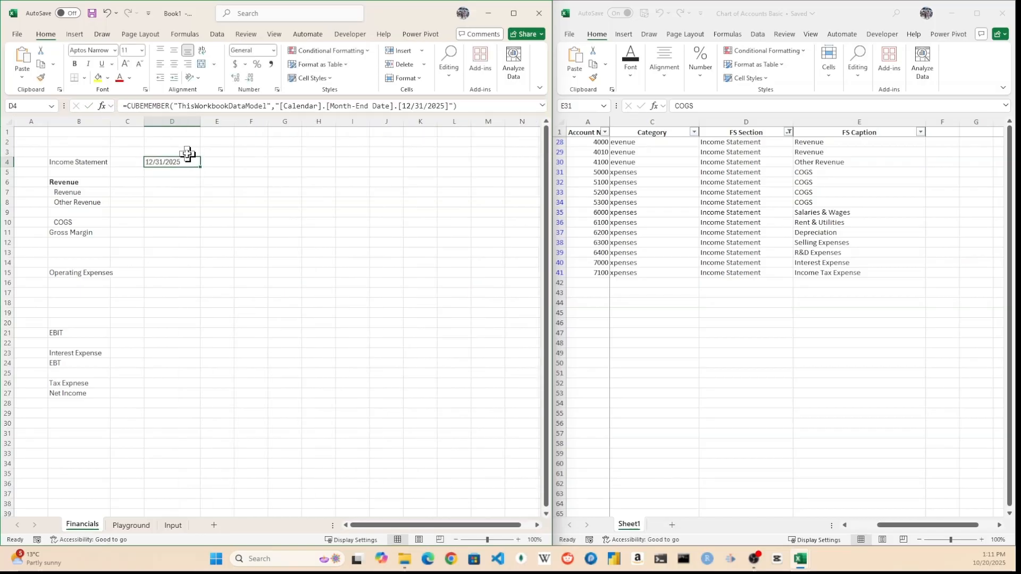
left_click(185, 193)
left_click(175, 162)
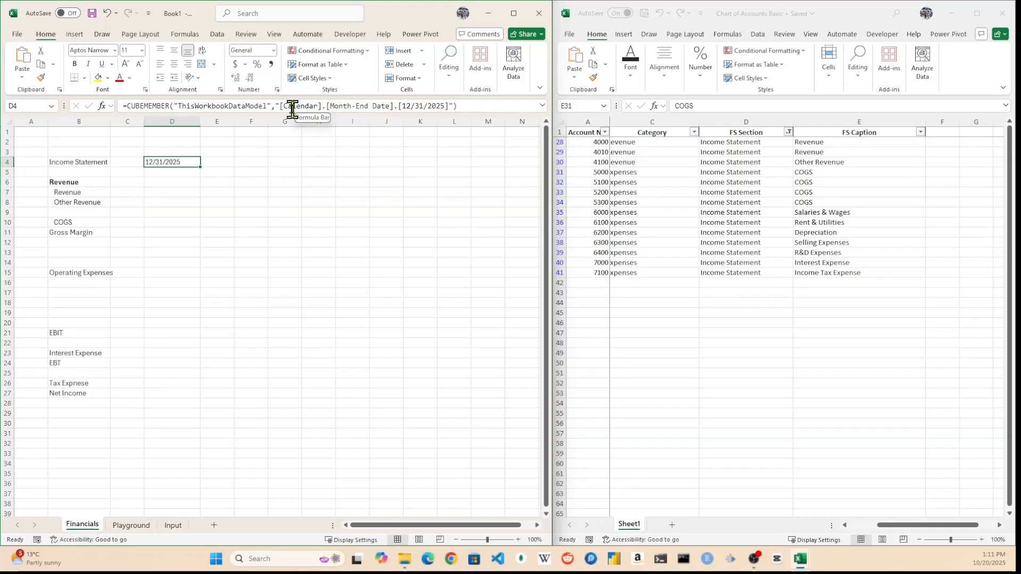
Begin a CUBEVALUE formula in D7, on the Revenue line, with the connection "ThisWorkbookDataModel"
key("Down")
key("Down")
key("Down")
type("=cube")
key("Down")
key("Down")
key("Down")
key("Down")
key("Down")
key("Down")
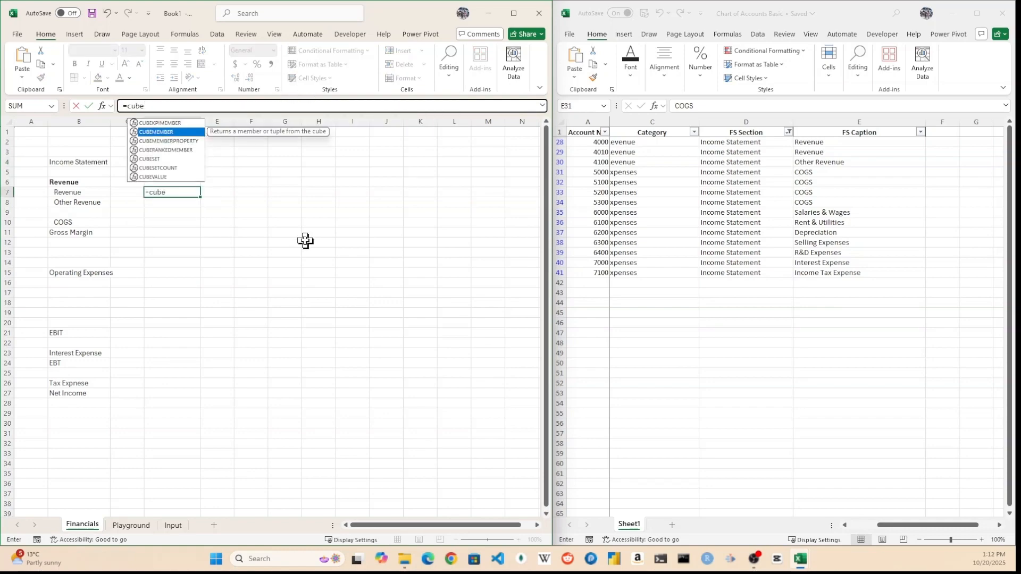
key("Tab")
type("\"")
key("Tab")
type(",")
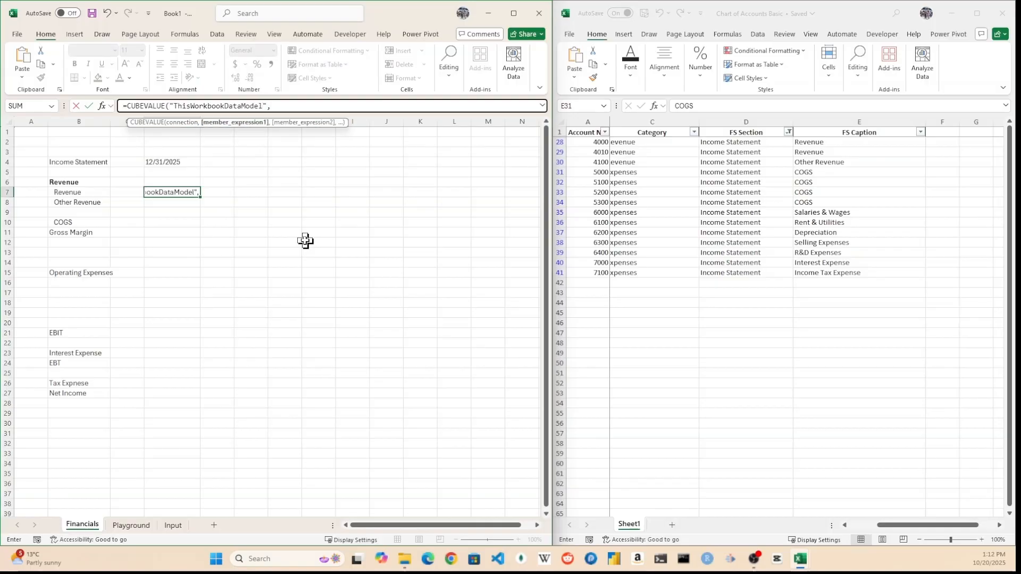
Complete the CUBEVALUE formula in D7 with the measure "[Measures].[Total (TB)]" as its first member expression
type("\"")
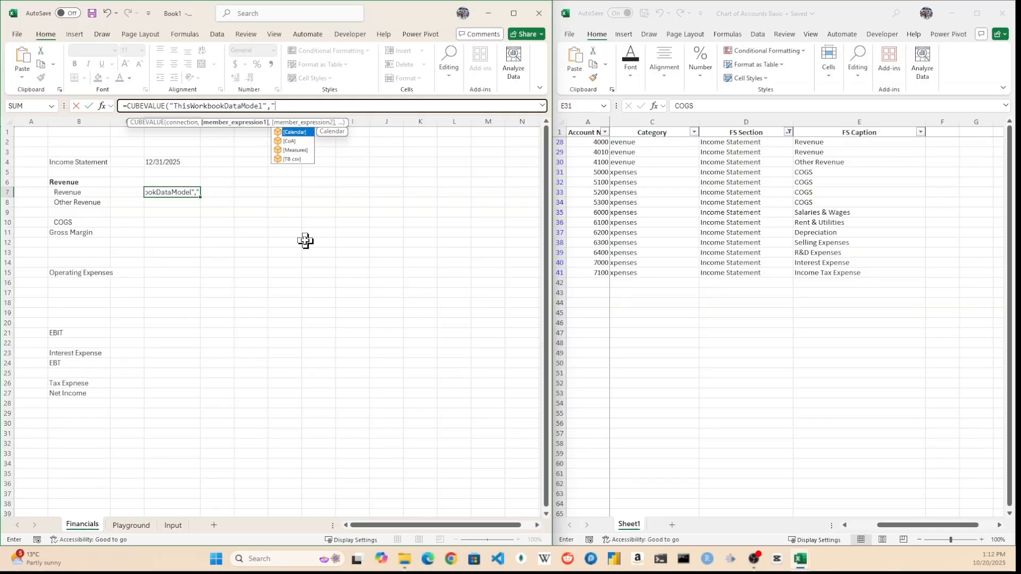
key("Down")
key("Down")
key("Down")
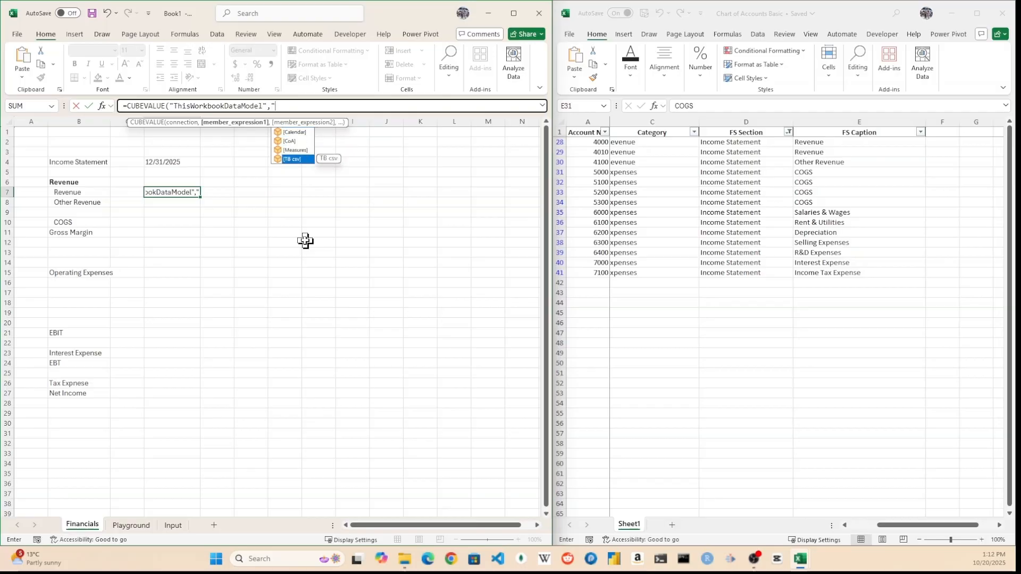
key("Up")
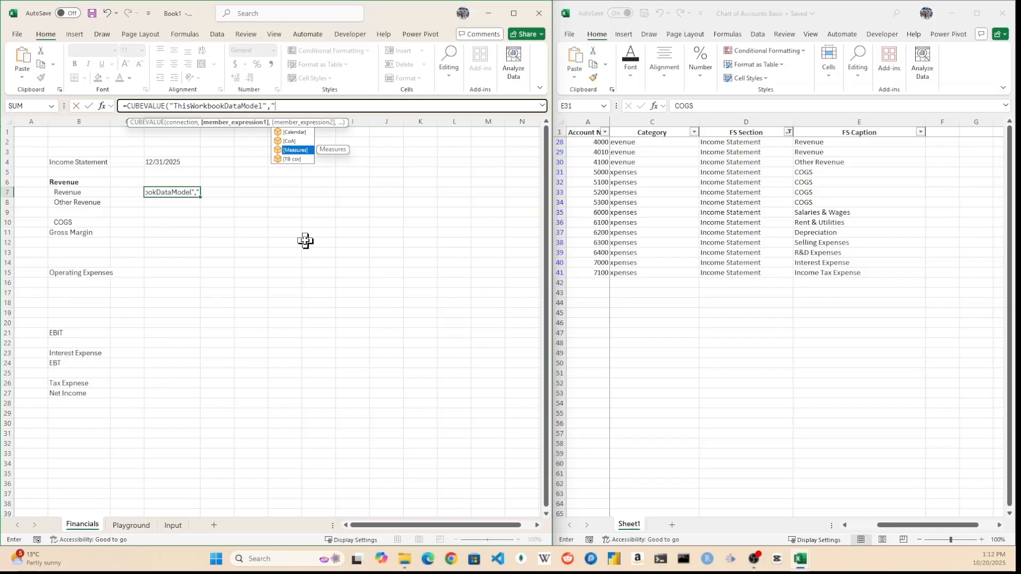
key("Tab")
type(".")
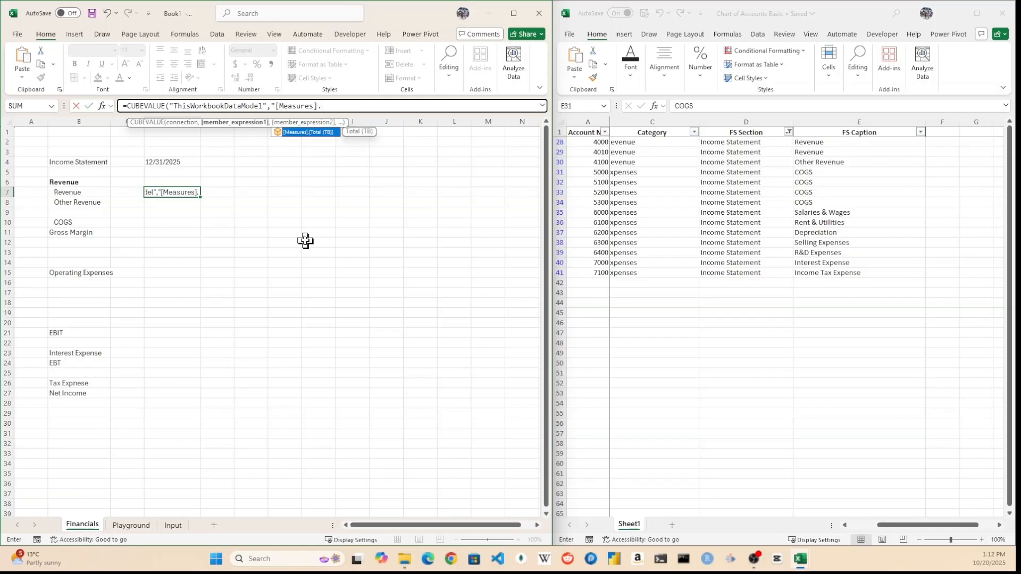
key("Tab")
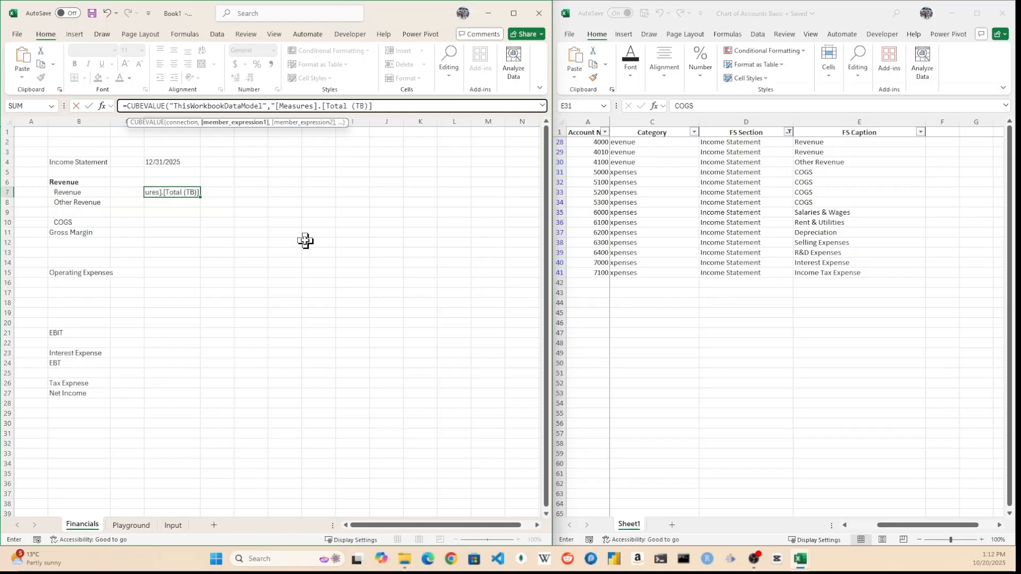
type(";")
key("BackSpace")
type("\")")
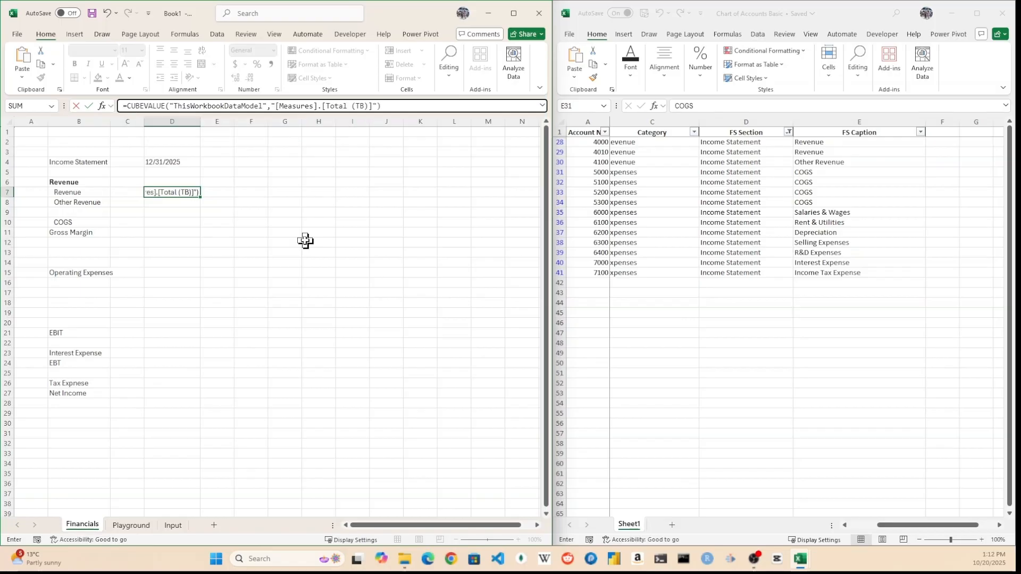
key("ctrl+Return")
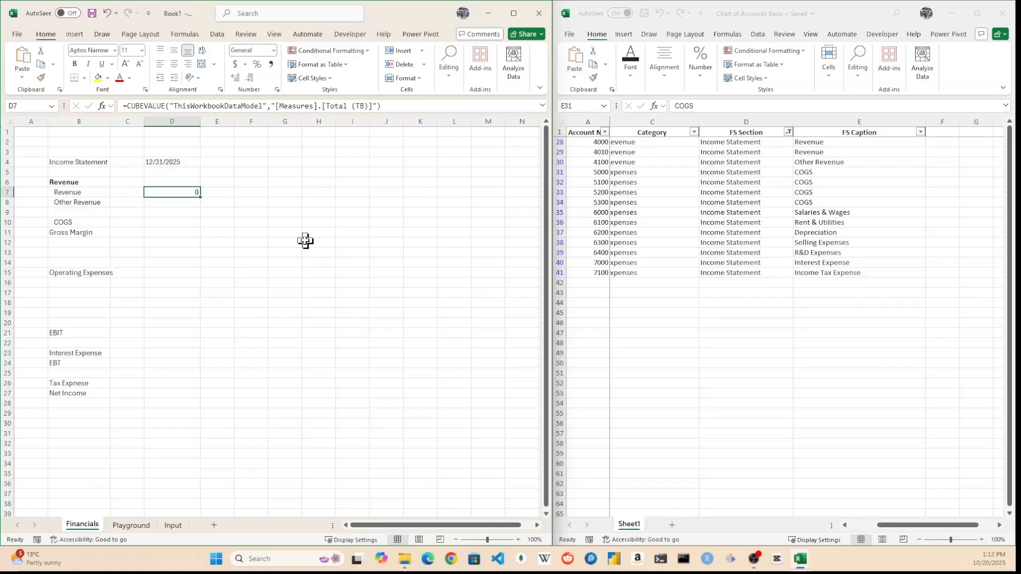
Add the Revenue label as the second member expression of the D7 formula, using the column-locked reference $B7
left_click(217, 223)
left_click(187, 193)
left_click(380, 108)
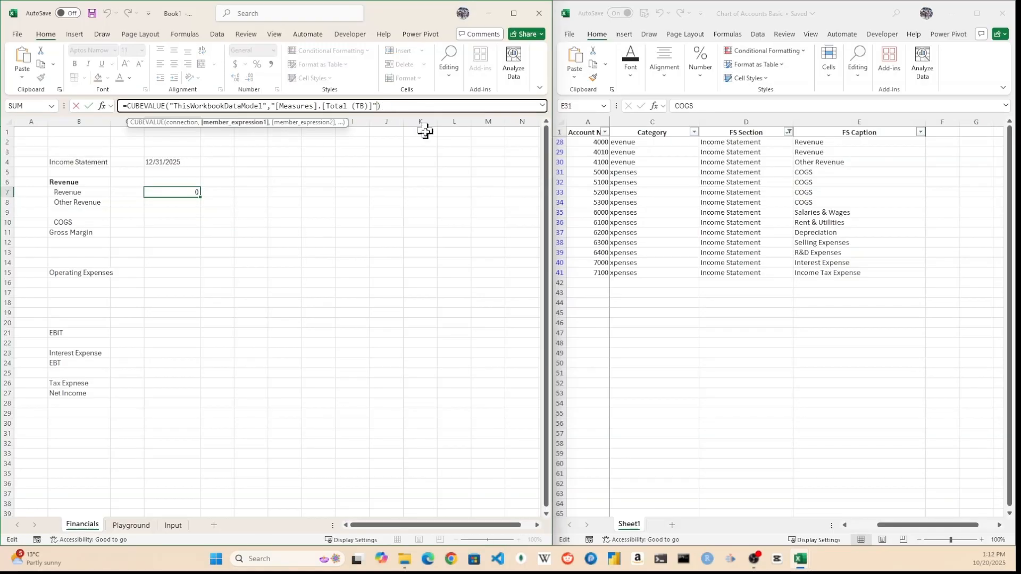
type(",")
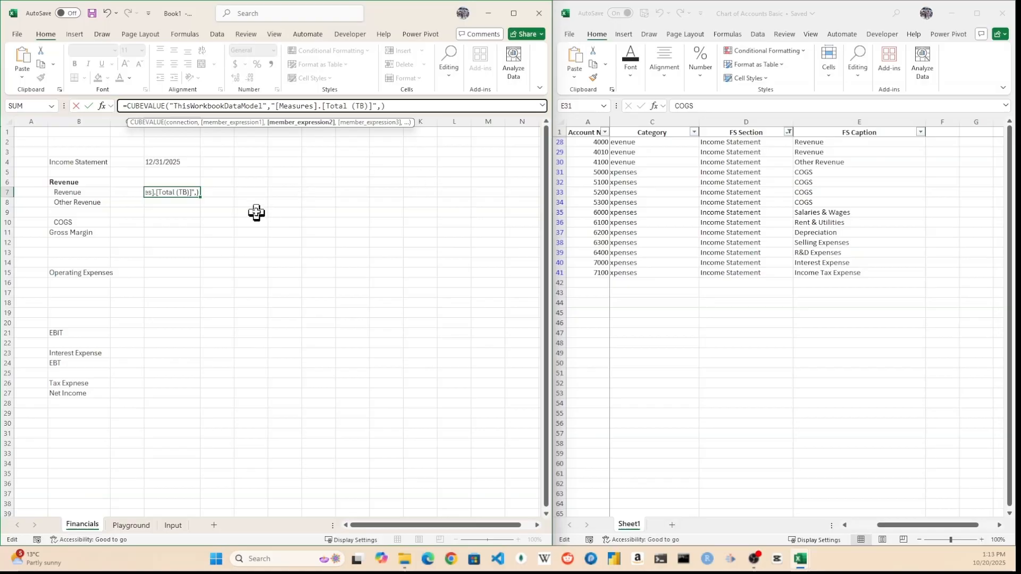
left_click(89, 193)
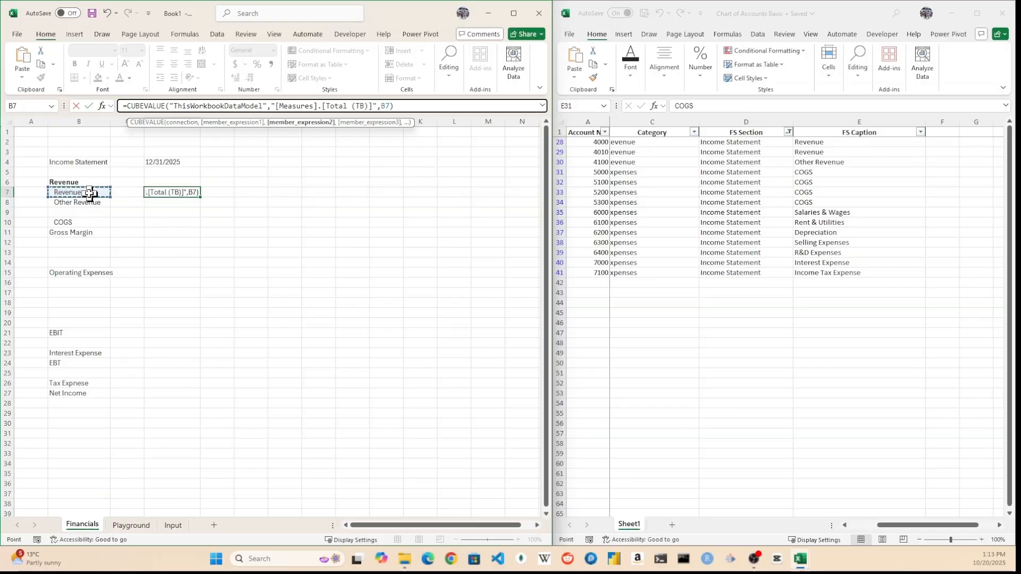
key("F4")
key("ctrl+Return")
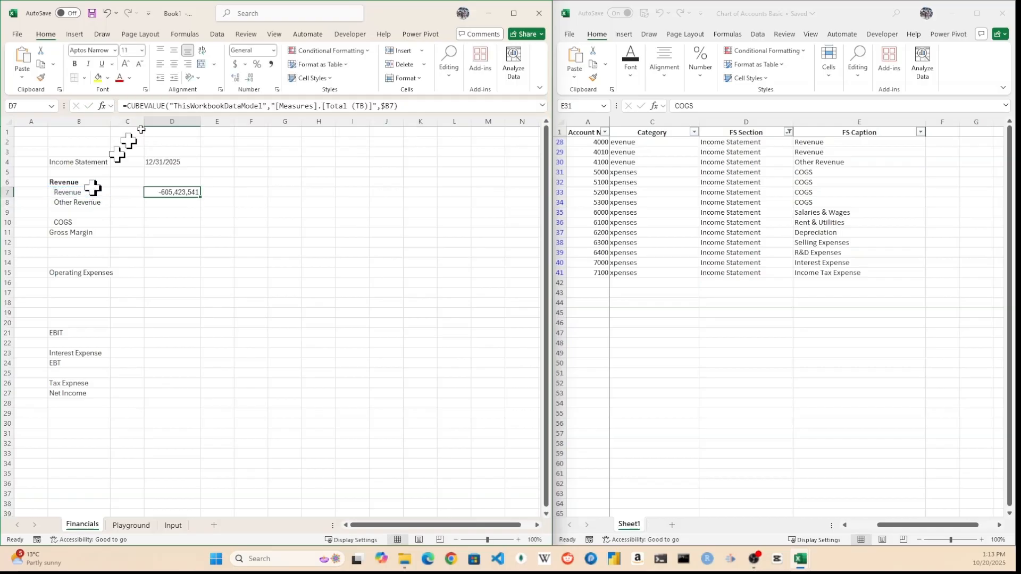
Format the Revenue amount in D7 in comma style with no decimal places
left_click(271, 64)
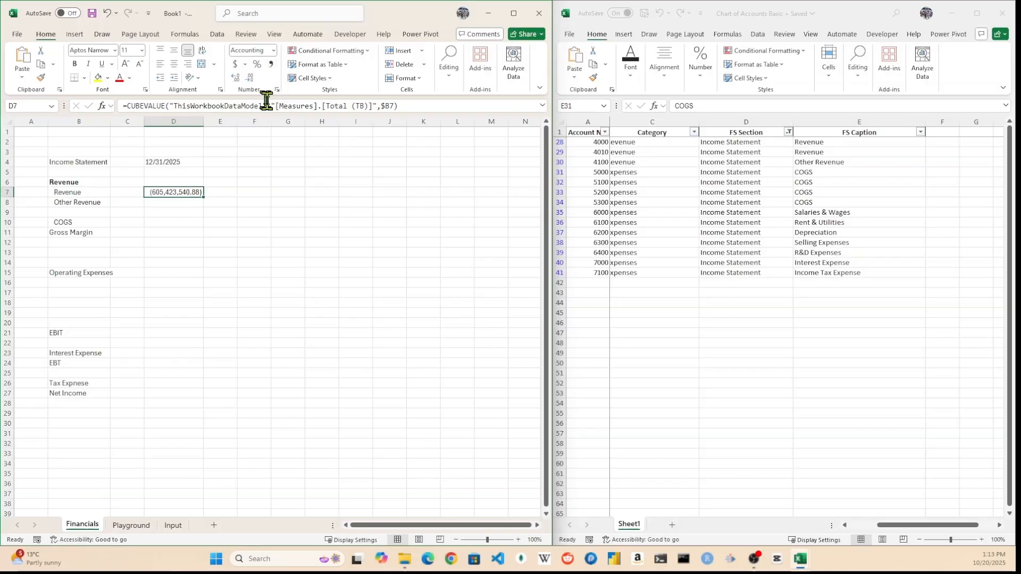
left_click(249, 78)
left_click(249, 78)
left_click(250, 202)
left_click(186, 195)
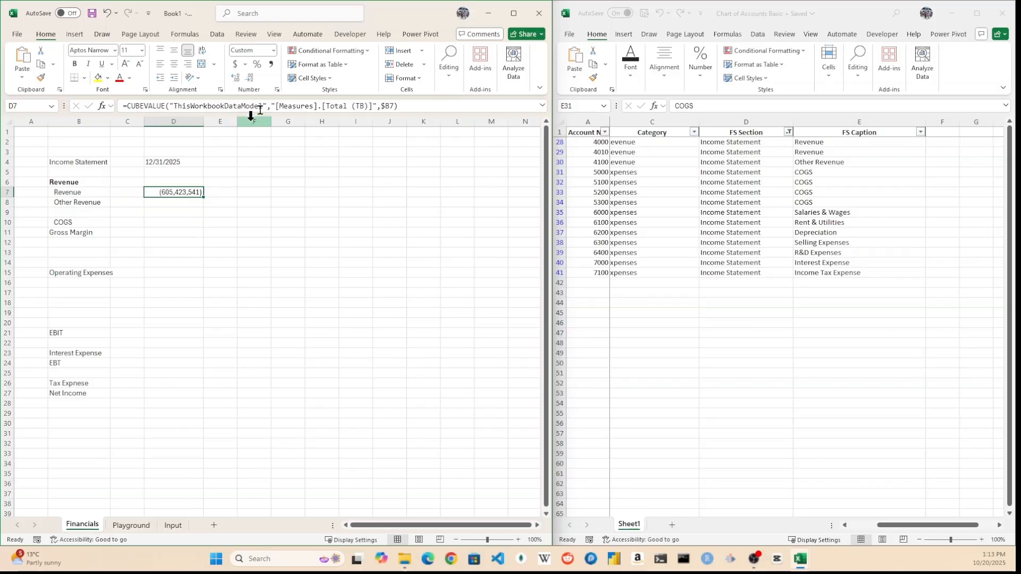
Add the date header as the third member expression of the D7 formula, using the row-locked reference D$4
left_click(394, 106)
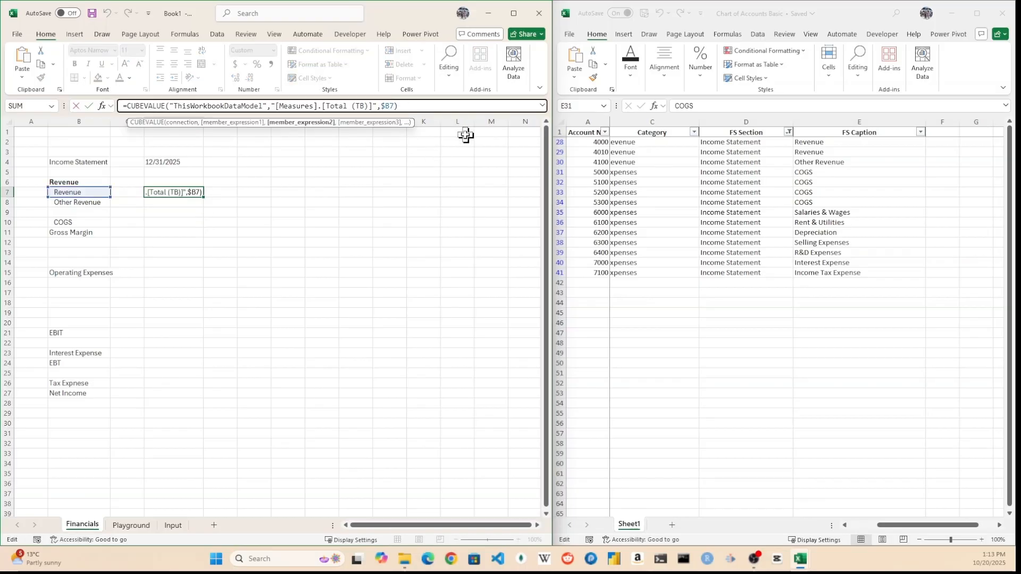
type(",")
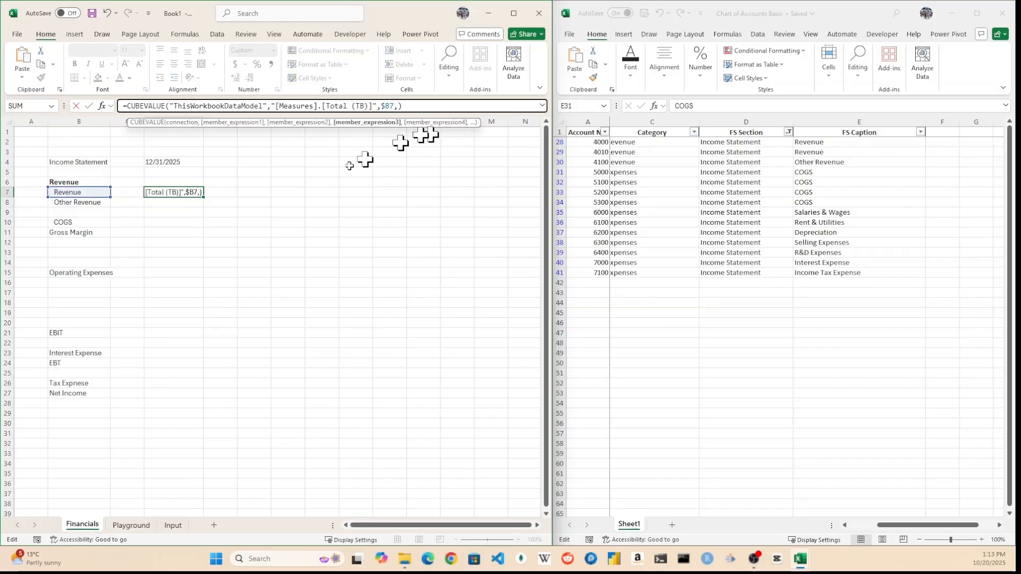
left_click(195, 165)
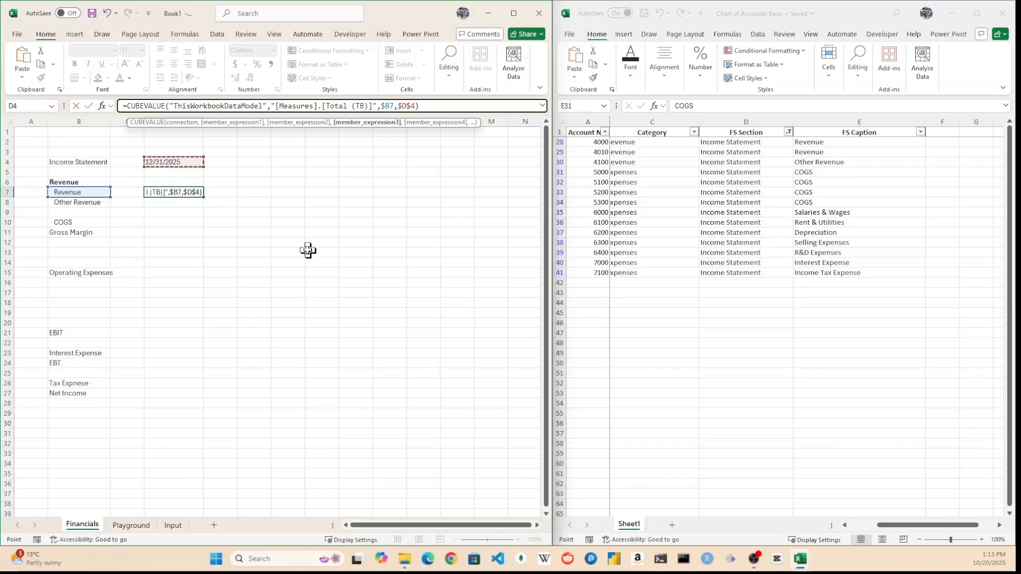
key("Return")
key("Up")
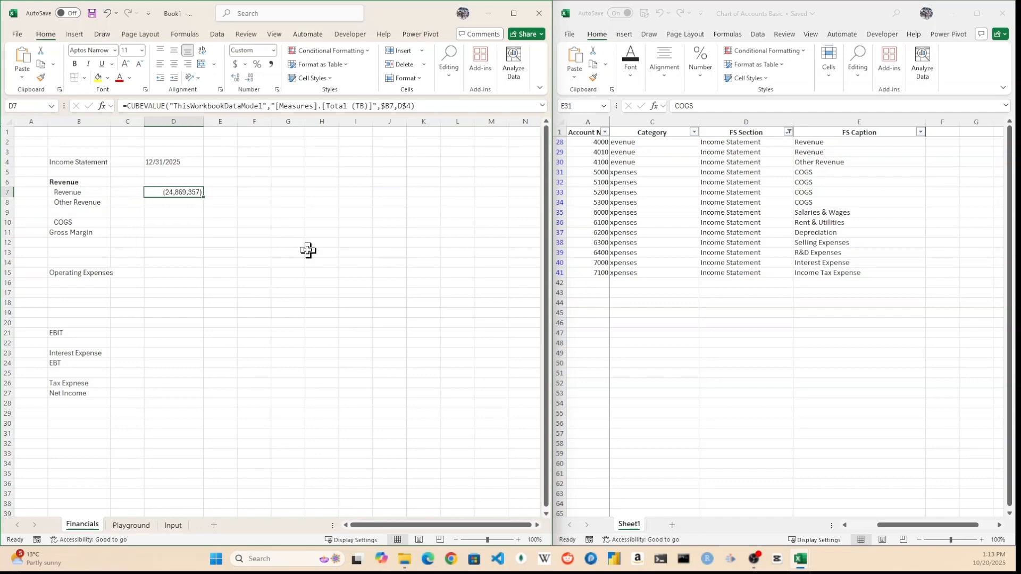
Open the Playground sheet and hide the PivotTable field list to see the month columns
left_click(255, 233)
left_click(190, 196)
left_click(131, 525)
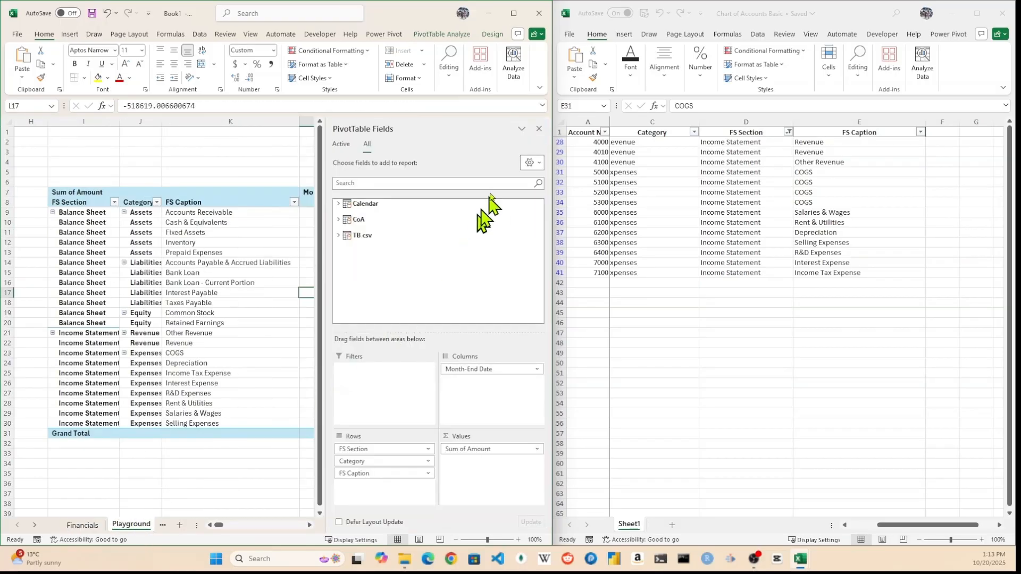
left_click(539, 129)
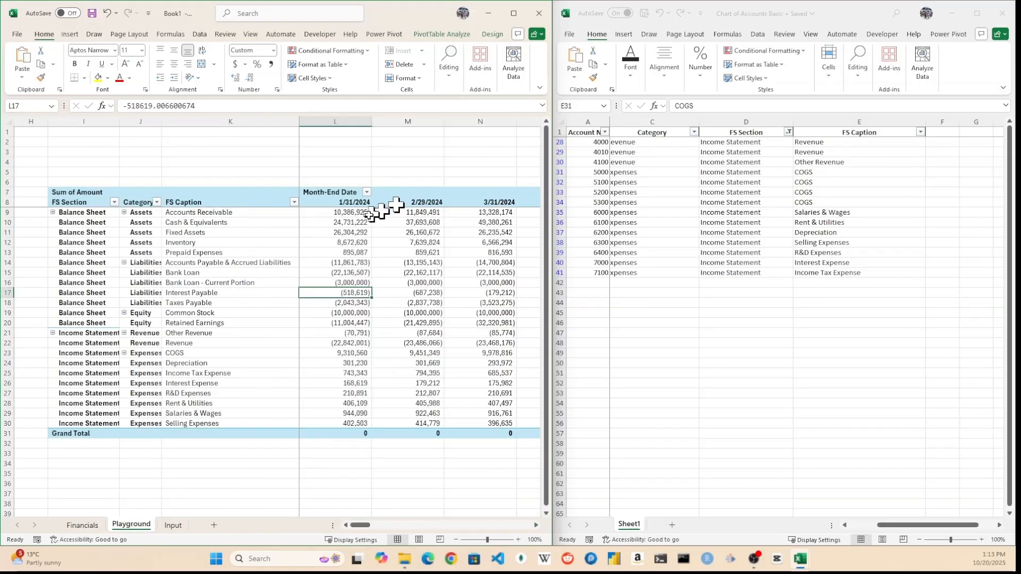
Locate the 12/31/2025 Revenue amount in the pivot table on the Playground sheet
left_click(224, 346)
key("Up")
key("Right")
key("Right")
key("Right")
key("Right")
key("Right")
key("Right")
key("Right")
key("Right")
key("Right")
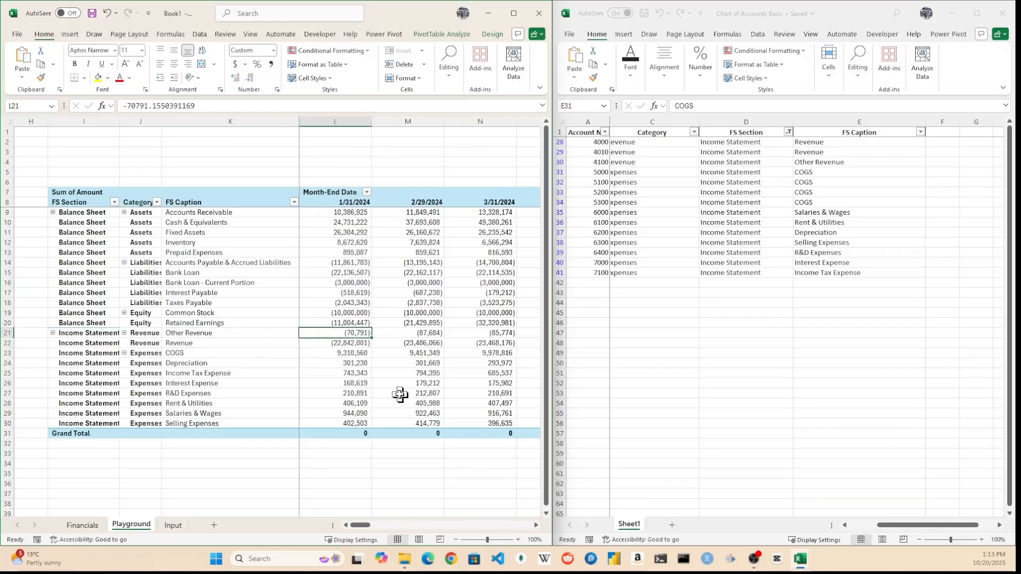
key("Right")
key("Right")
key("Right")
key("Right")
key("Right")
key("Right")
key("Right")
key("Right")
key("Right")
key("Right")
key("Right")
key("Right")
key("Right")
key("Right")
key("Right")
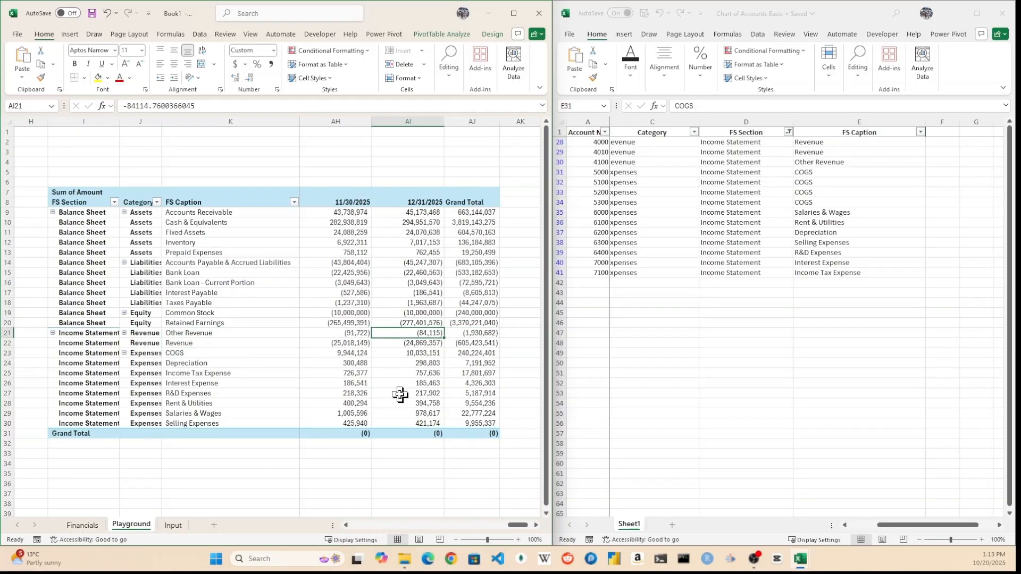
key("Down")
scroll(400, 394, "right", 1)
Open the workbook in a second window and freeze its Playground panes at L9, above the amounts and beside the captions
key("alt")
key("w")
key("n")
left_click(887, 212)
key("alt+w")
key("f")
key("f")
left_click_drag(897, 527, 960, 525)
Highlight the 12/31/2025 Revenue amount in the pivot table with a light green fill
left_click(560, 343)
left_click(960, 343)
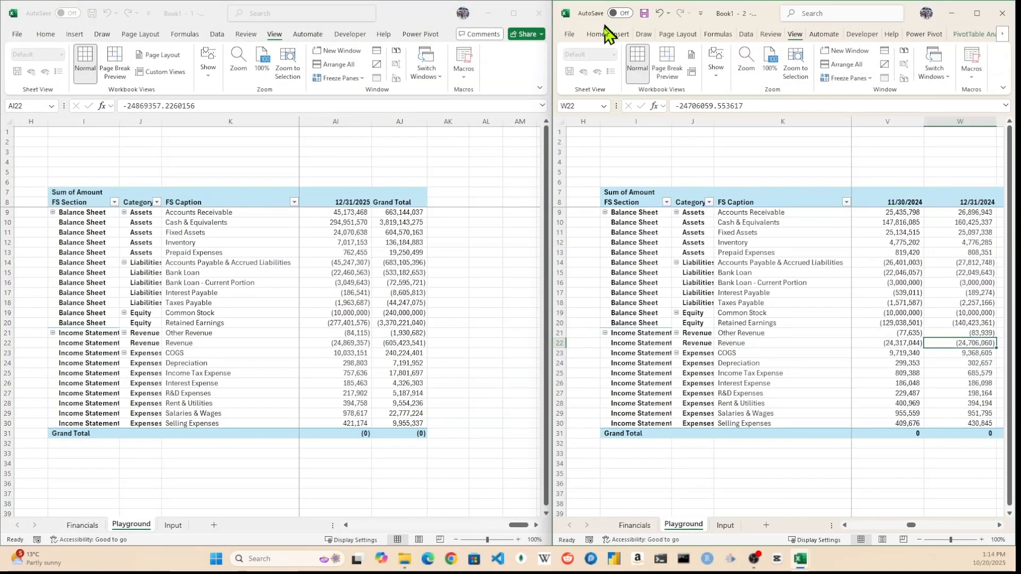
key("alt+h")
key("h")
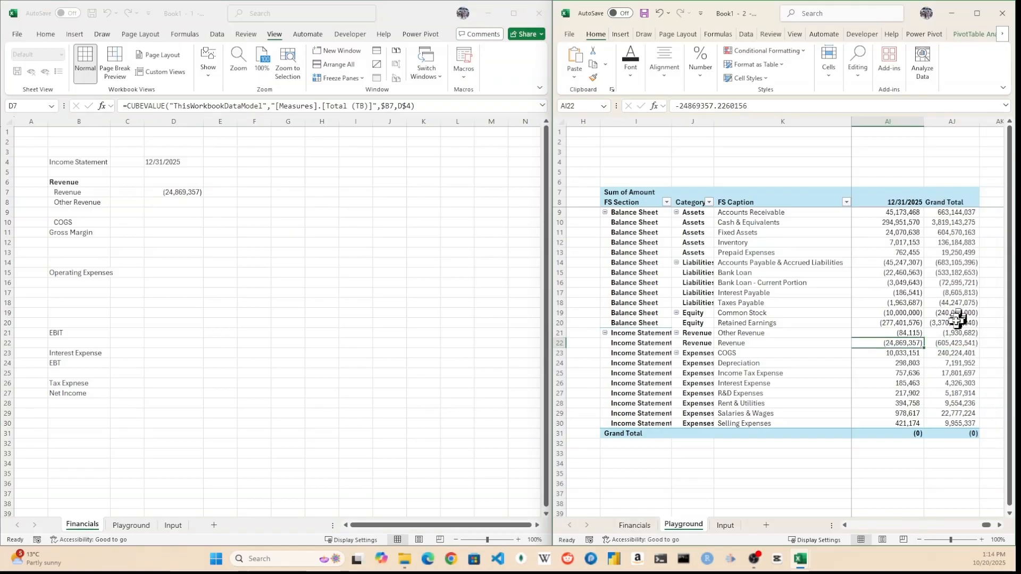
Fill the D7 formula down to D8 for Other Revenue and compare it with the pivot table's 12/31/2025 amount
left_click(187, 203)
key("Up")
key("shift+Down")
key("ctrl+d")
left_click(899, 334)
Total D7:D8 in D9 on the Financials sheet with AGGREGATE, using function 9 and option 3
left_click(181, 204)
key("Down")
type("=AGGREGATE(9,3,")
key("Up")
key("shift+Up")
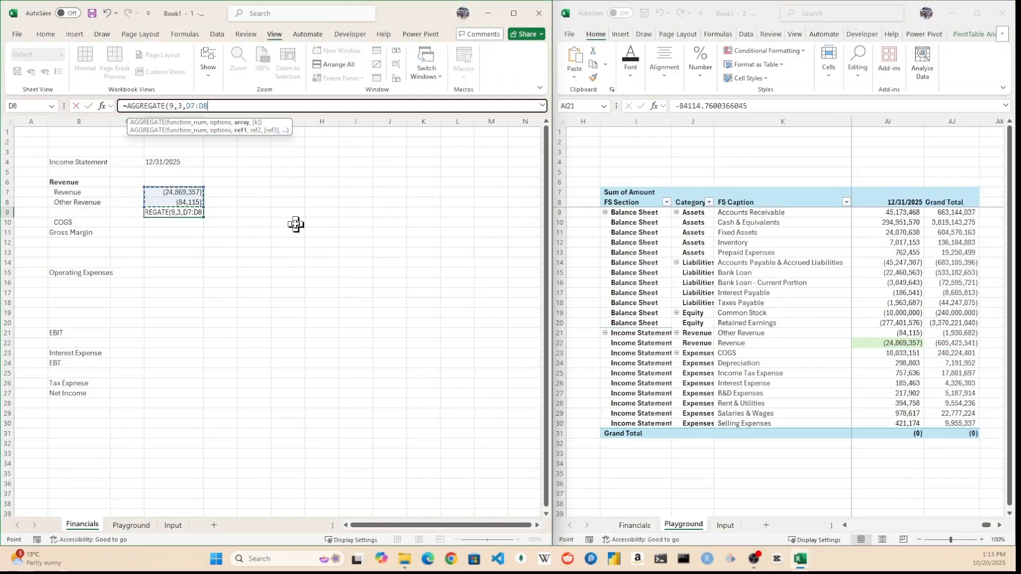
key("Return")
Copy the number format of D7 to the total in D9 and add a bottom border to D8
left_click(175, 192)
left_click(48, 34)
left_click(41, 77)
left_click(184, 212)
left_click(190, 201)
left_click(74, 78)
Copy the Revenue amount formula from D7 to D10 for the COGS row
key("Down")
key("Up")
key("Up")
key("ctrl+c")
key("Down")
key("Down")
key("Down")
key("ctrl+v")
key("Escape")
Calculate Gross Margin in D11 with AGGREGATE(9,3) over D7:D10 and give it the number format of D10
key("Down")
type("=AGGREGATE(9,3,")
key("Up")
key("shift+Up")
key("shift+Up")
key("shift+Up")
key("ctrl+Return")
left_click(186, 222)
left_click(41, 77)
left_click(186, 233)
Add a bottom border across the COGS row, from the label in B10 to the amount in D10
left_click(191, 222)
key("alt+h")
key("b")
key("o")
key("Left")
key("Left")
key("alt+h")
key("b")
key("o")
key("Right")
key("alt+h")
key("b")
key("Escape")
key("Escape")
key("Left")
key("Down")
key("ctrl+Right")
key("ctrl+Up")
key("ctrl+Up")
Insert two rows at row 19 below Operating Expenses to fit the expense captions of the pivot table
left_click_drag(80, 283, 80, 323)
left_click(133, 285)
left_click(79, 192)
left_click_drag(749, 363, 750, 424)
left_click(80, 313)
key("shift+space")
key("ctrl+shift+plus")
key("ctrl+shift+plus")
Copy the Revenue label formula from B7 into B16:B22 below Operating Expenses
left_click(79, 193)
key("ctrl+c")
left_click_drag(79, 283, 79, 343)
key("ctrl+v")
Replace the caption in the B16 label formula with Depreciation, copied from the pivot table
left_click(745, 363)
left_click(79, 283)
double_click(377, 106)
key("ctrl+v")
key("Return")
Replace the caption in the B17 label formula with R&D Expenses from the pivot table
left_click(747, 386)
left_click(747, 393)
key("ctrl+c")
double_click(375, 105)
key("ctrl+v")
key("Return")
Replace the caption in the B18 label formula with Rent & Utilities from the pivot table
left_click(747, 403)
key("ctrl+c")
double_click(375, 106)
key("ctrl+v")
key("Return")
Replace the caption in the B19 label formula with Salaries & Wages from the pivot table
left_click(746, 413)
key("ctrl+c")
double_click(368, 106)
key("ctrl+v")
key("Return")
Replace the caption in the B20 label formula with Selling Expenses from the pivot table
left_click(747, 424)
key("ctrl+c")
double_click(376, 106)
key("ctrl+v")
key("Return")
Replace the caption in the B21 label formula with Income Tax Expense from the pivot table
left_click(761, 368)
key("ctrl+c")
double_click(377, 106)
key("ctrl+v")
key("Return")
Replace the caption in the B22 label formula with Interest Expense from the pivot table
left_click(747, 383)
key("ctrl+c")
double_click(384, 106)
key("ctrl+v")
key("Return")
Move the Interest Expense label from B22 to B25 and the Income Tax Expense label from B21 to B28, over the plain-text labels
left_click(80, 343)
key("ctrl+x")
left_click(80, 373)
key("ctrl+v")
left_click(80, 333)
key("ctrl+x")
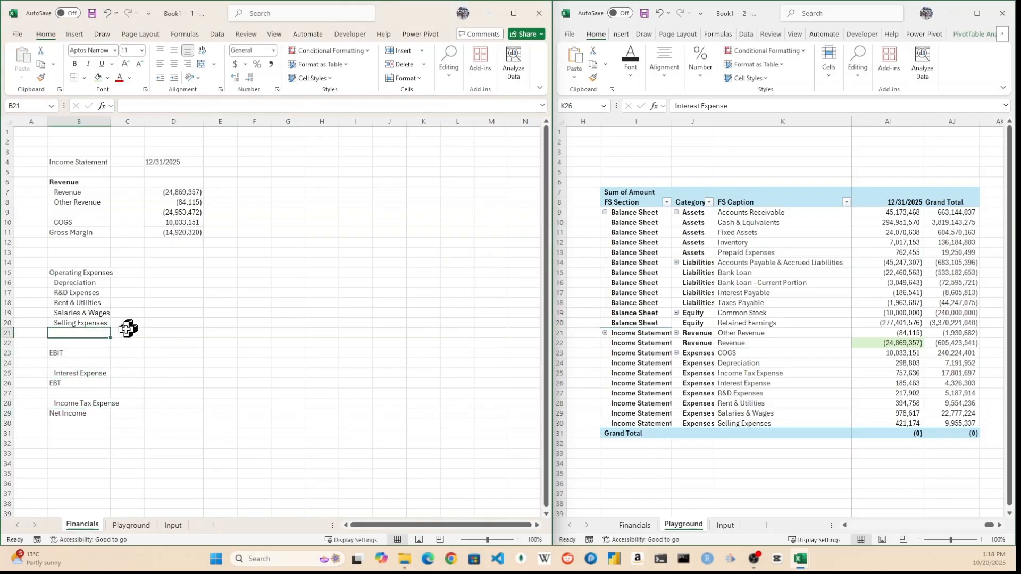
Copy the CUBEVALUE amount formula into D16:D20 for the operating expenses, D25 for Interest Expense and D28 for Income Tax Expense
key("ctrl+c")
key("Down")
key("Down")
key("Down")
key("Down")
key("Down")
key("Down")
key("Down")
key("Down")
key("Down")
key("shift+Down")
key("shift+Down")
key("shift+Down")
key("shift+Down")
key("ctrl+v")
key("Down")
key("Down")
key("Down")
key("Down")
key("Down")
key("Down")
key("Down")
key("Down")
key("Down")
key("Down")
key("Up")
key("ctrl+v")
key("Down")
key("Down")
key("Down")
key("ctrl+v")
Enter an AGGREGATE(9,3) subtotal of the operating expense amounts in D21
key("Up")
key("Up")
key("Up")
key("F3")
key("Escape")
key("Down")
key("Down")
key("Down")
key("Up")
key("Up")
key("Up")
key("Up")
key("Up")
key("Up")
key("Up")
type("=AGGREGATE(9,3,")
key("Up")
key("ctrl+shift+Up")
key("Return")
Enter an AGGREGATE(9,3) formula for EBIT in D23, covering the revenue, COGS and operating expense amounts above
key("Down")
key("Down")
key("Up")
type("=AGGREGATE(9,3,")
key("Up")
key("Up")
key("Up")
key("ctrl+shift+Up")
key("ctrl+shift+Up")
key("ctrl+shift+Up")
key("shift+Up")
key("Return")
Enter an AGGREGATE(9,3) formula for EBT in D26, covering all statement amounts down to Interest Expense
key("Down")
key("Down")
type("=AGGREGATE(9,3,")
key("Up")
key("ctrl+shift+Up")
key("ctrl+shift+Up")
key("ctrl+shift+Up")
key("ctrl+shift+Up")
key("ctrl+shift+Up")
key("Return")
Enter an AGGREGATE(9,3) formula for Net Income in D29, covering all statement amounts down to Income Tax Expense
key("Down")
key("Down")
type("=AGGREGATE(9,3,")
key("Up")
key("ctrl+shift+Up")
key("ctrl+shift+Up")
key("ctrl+shift+Up")
key("ctrl+shift+Up")
key("ctrl+shift+Up")
key("ctrl+shift+Up")
key("ctrl+shift+Up")
key("Return")
Copy the formatting of the Revenue amount in D7 onto the amounts in D16:D29
left_click(178, 192)
left_click(41, 78)
left_click_drag(178, 283, 178, 413)
Add a bottom border to the Selling Expenses label in B20 and its amount in D20
left_click(178, 323)
left_click(96, 322, "ctrl")
key("alt+h")
key("b")
key("o")
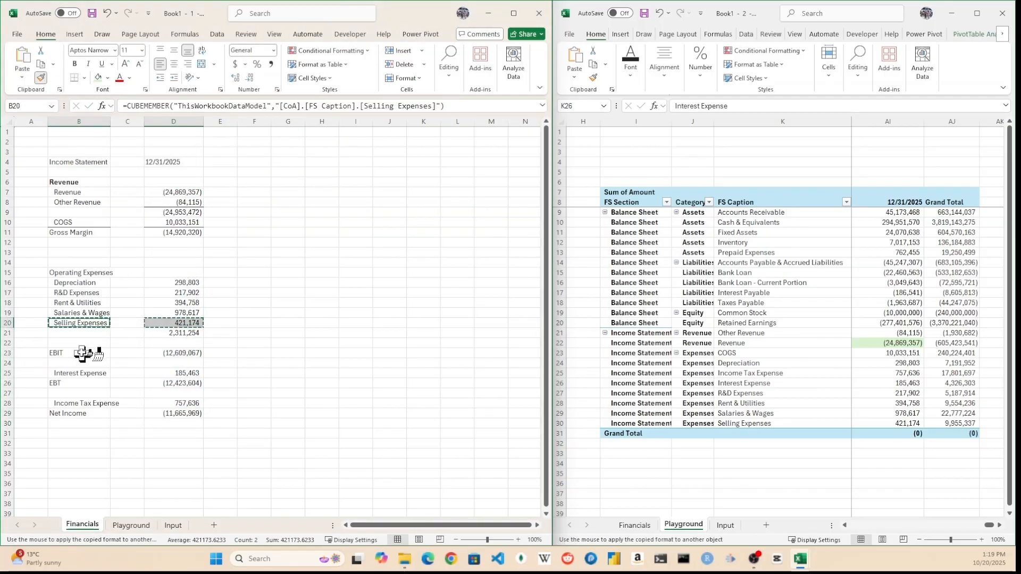
Copy the underlined formatting of B20:D20 onto rows 22, 25 and 28, above EBIT, EBT and Net Income
left_click(122, 370)
left_click_drag(80, 322, 173, 322)
left_click(41, 78)
left_click(80, 343)
left_click(41, 77)
left_click(79, 373)
left_click(41, 78)
left_click(79, 404)
left_click(80, 333)
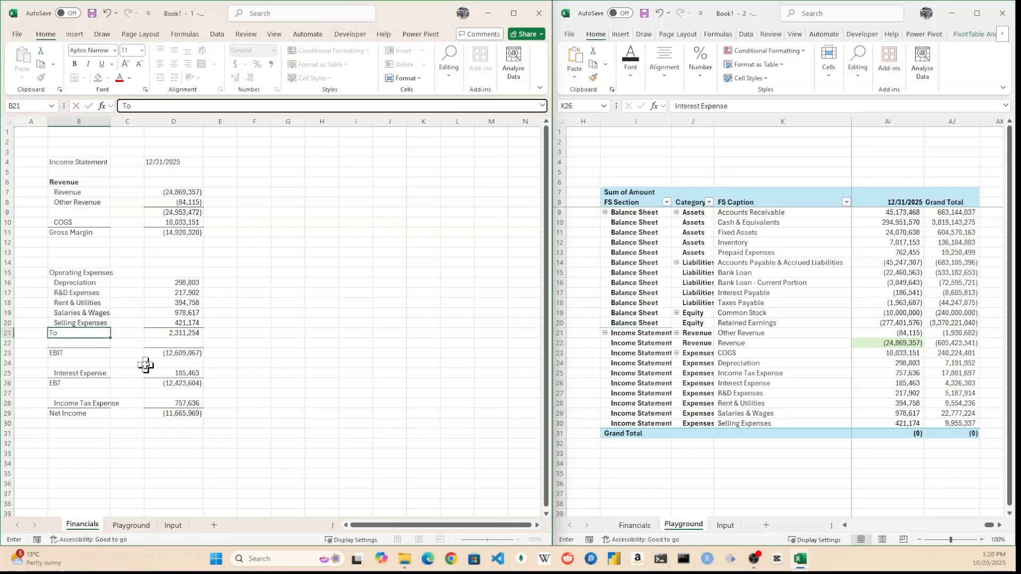
Make the Operating Expenses, EBIT, EBT and Net Income labels bold
left_click(98, 274)
key("ctrl+b")
left_click(70, 414)
left_click(74, 383, "ctrl")
left_click(75, 353, "ctrl")
key("ctrl+b")
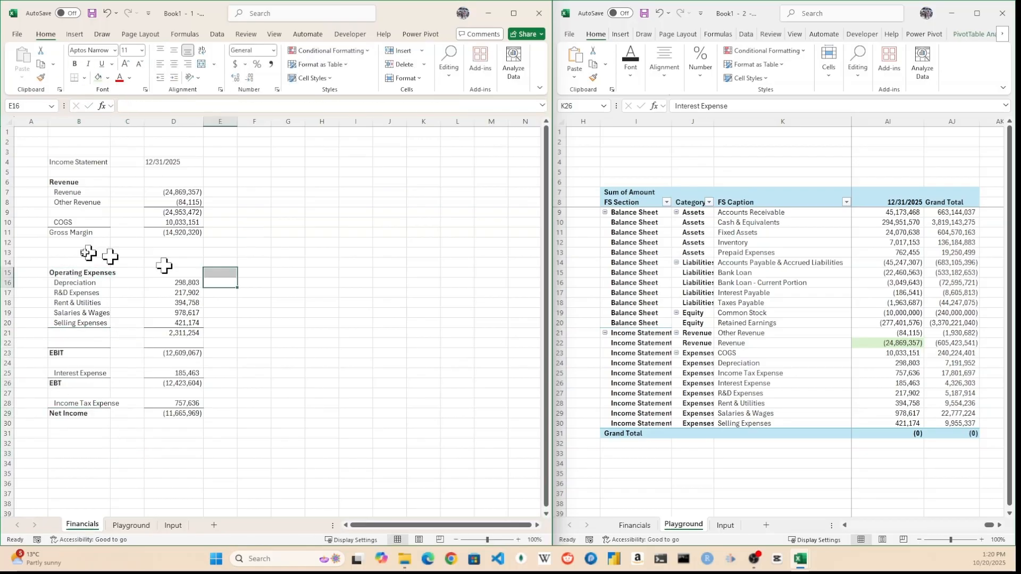
Delete the two extra blank rows above Operating Expenses and the blank rows before EBIT, Interest Expense and Income Tax Expense
left_click_drag(7, 242, 6, 253)
key("ctrl+minus")
left_click(7, 323)
key("ctrl+minus")
left_click(7, 333)
left_click(7, 364, "ctrl")
key("ctrl+minus")
Enter the placeholder text "dropdown menu" in D5, below the statement date
left_click(894, 333)
left_click(181, 162)
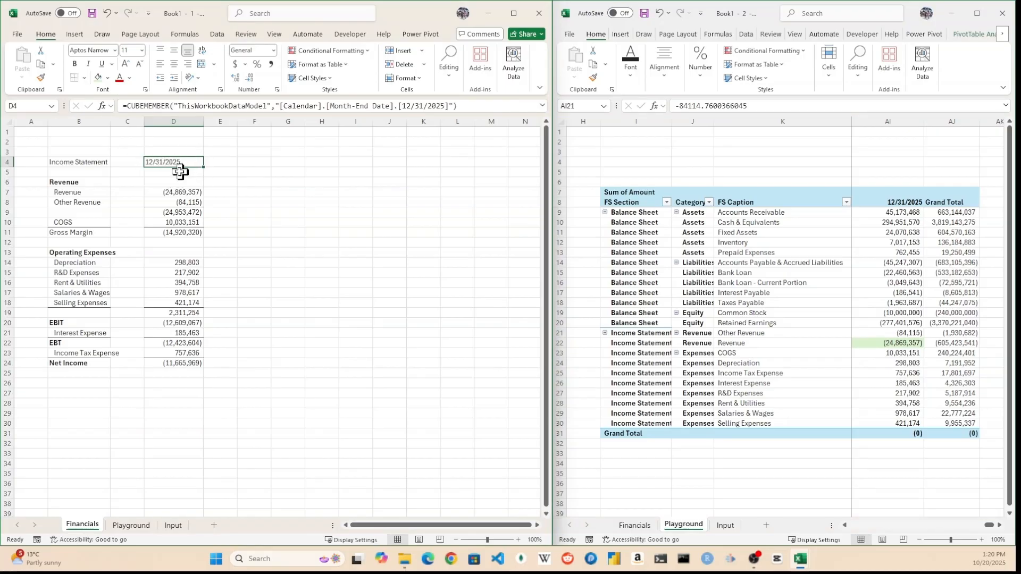
left_click(185, 171)
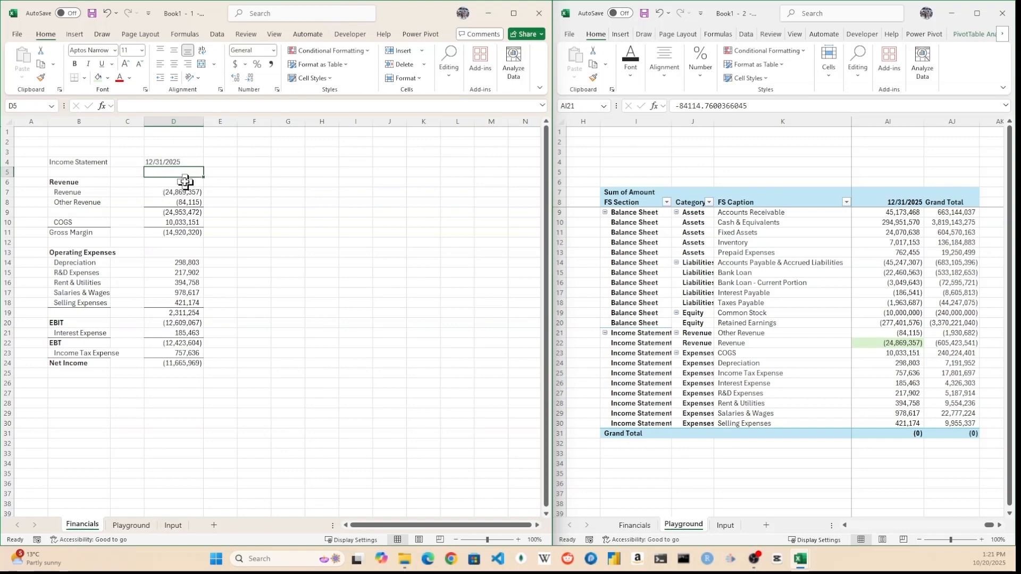
type("dro")
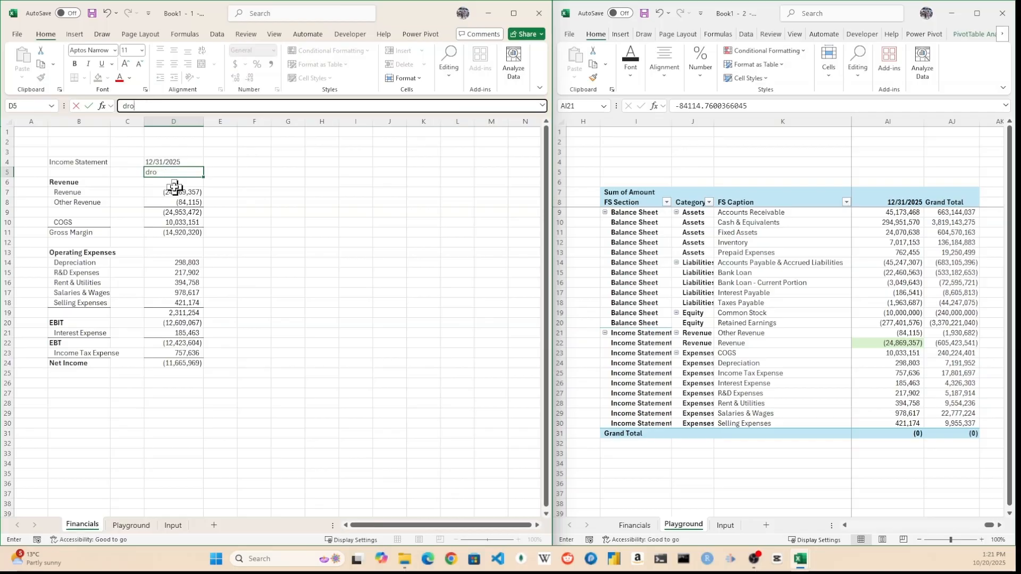
type("pdown menu")
key("ctrl+Return")
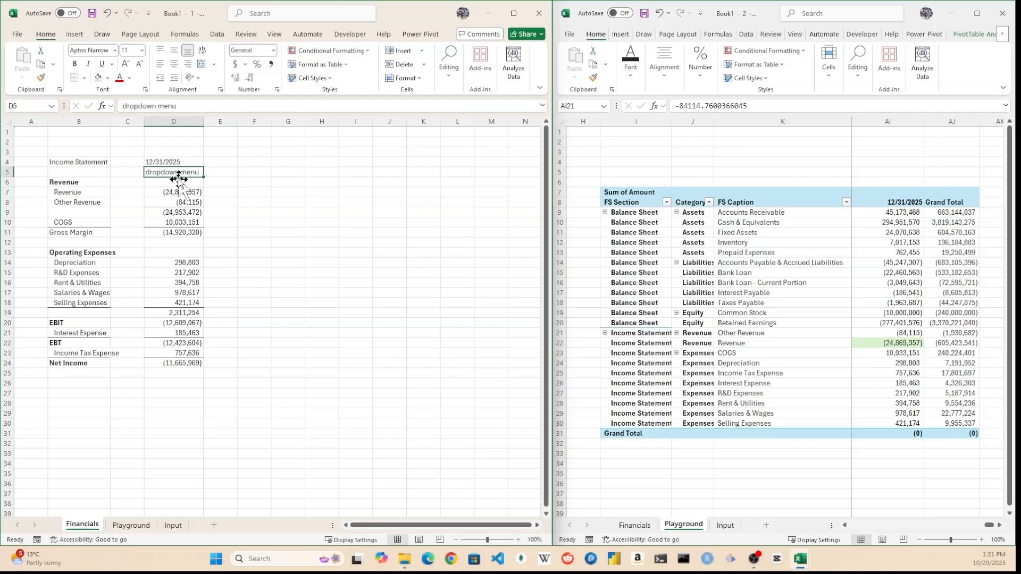
Add list data validation to D5 with =Calendar as the source
left_click(181, 159)
left_click(177, 173)
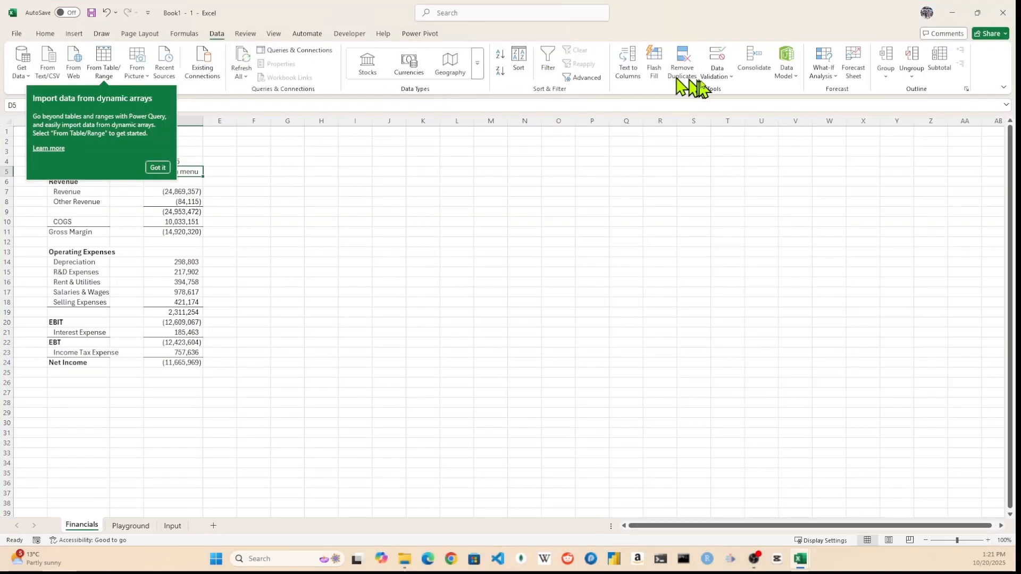
left_click(724, 77)
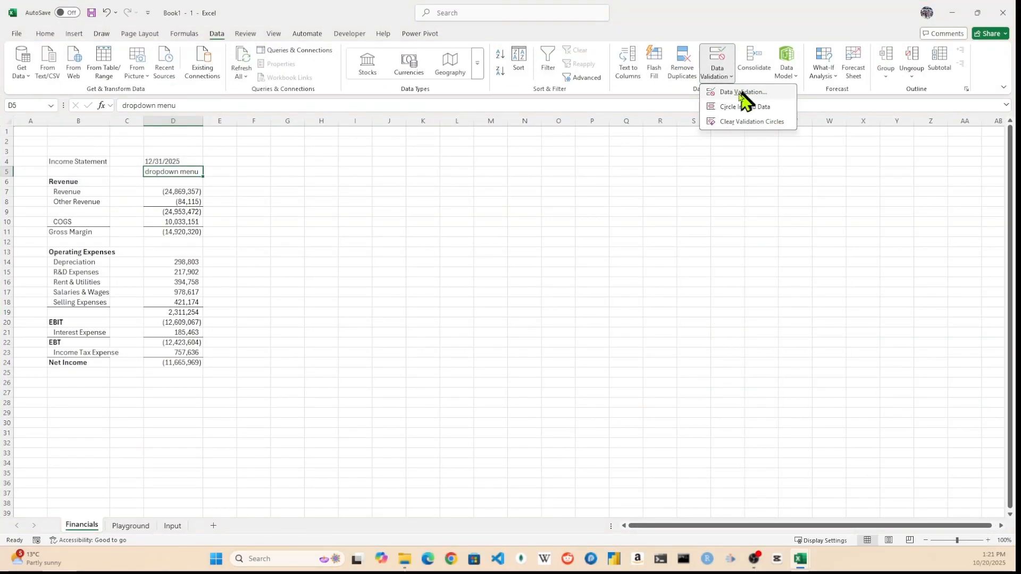
left_click(733, 95)
left_click_drag(403, 128, 414, 164)
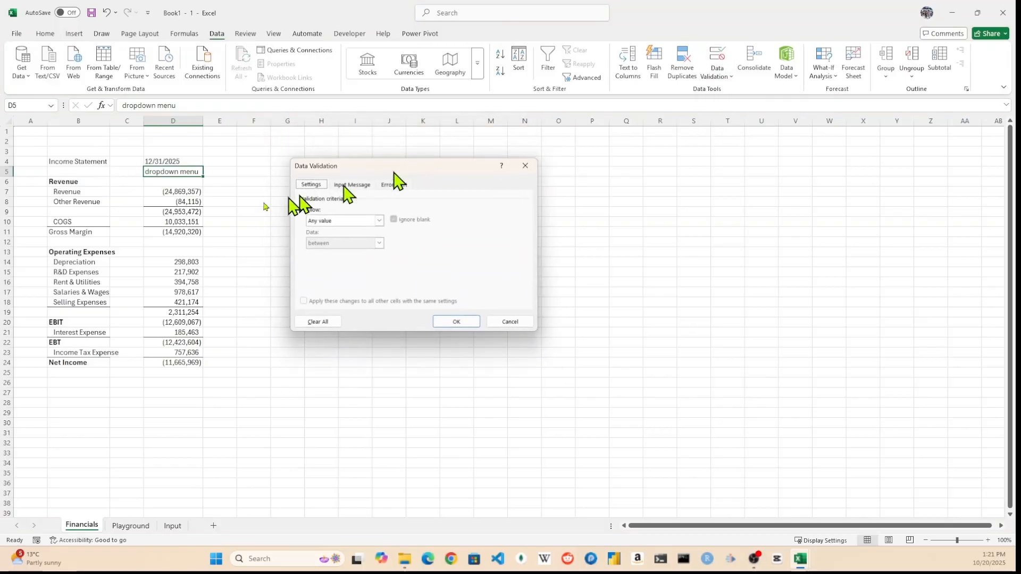
left_click(381, 221)
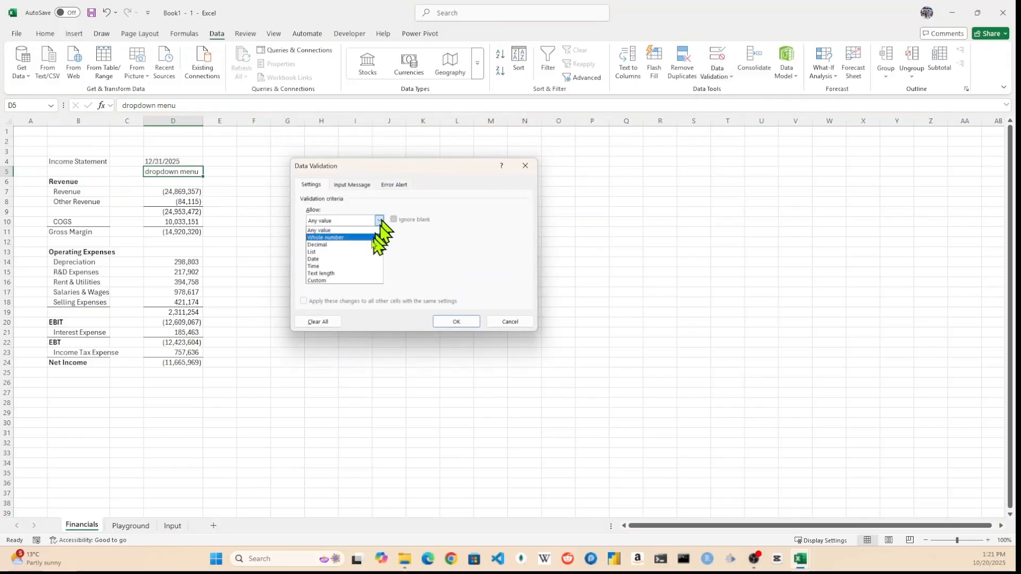
left_click(364, 258)
left_click(348, 265)
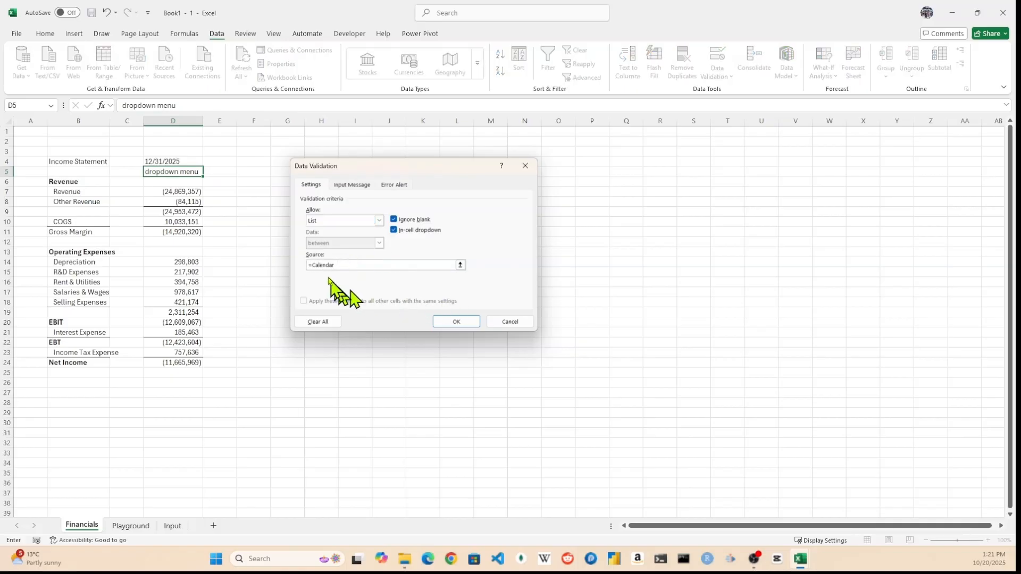
left_click(451, 323)
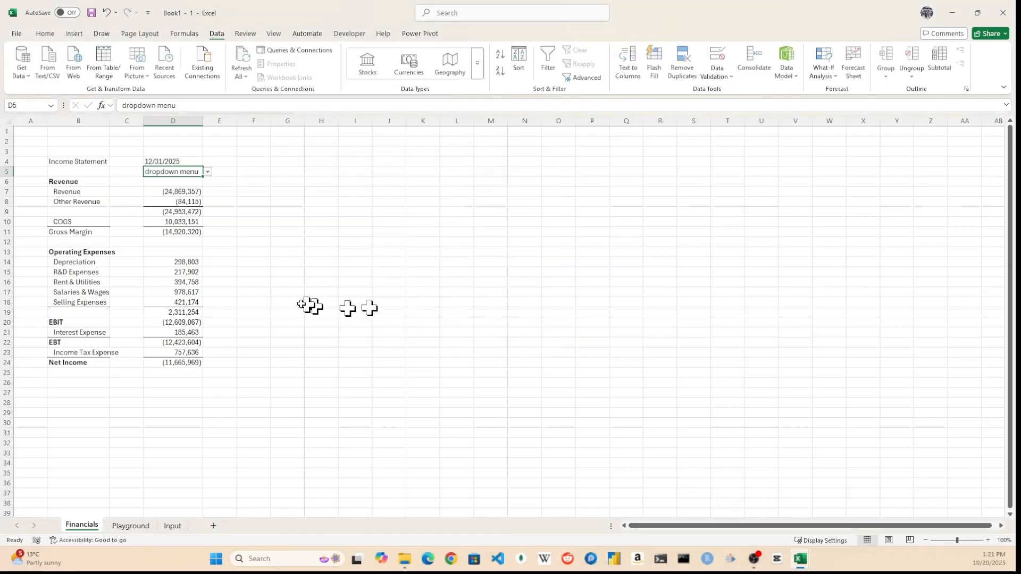
Choose 12/31/2025 from the date list in D5
left_click(208, 171)
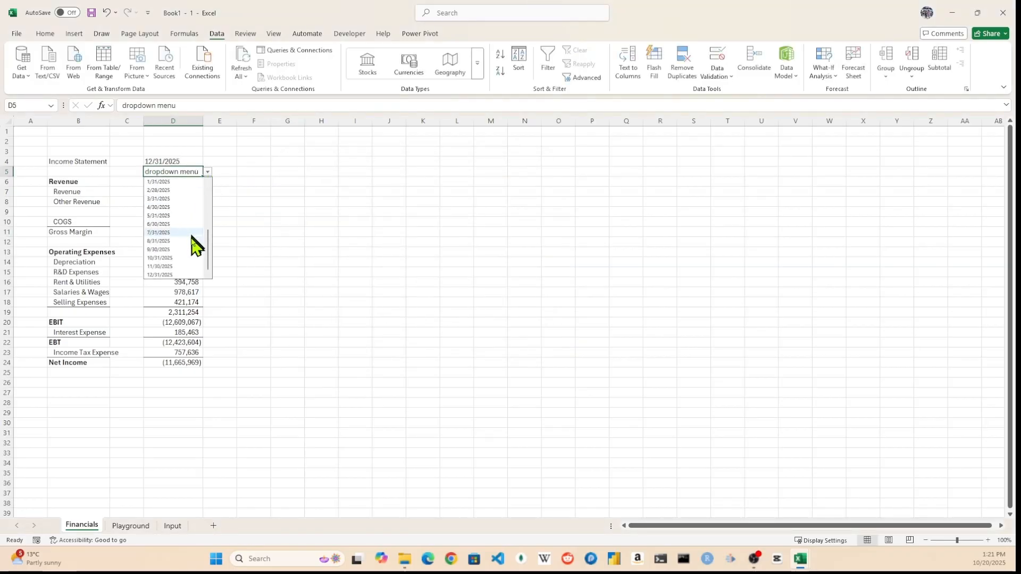
left_click(169, 273)
left_click(251, 230)
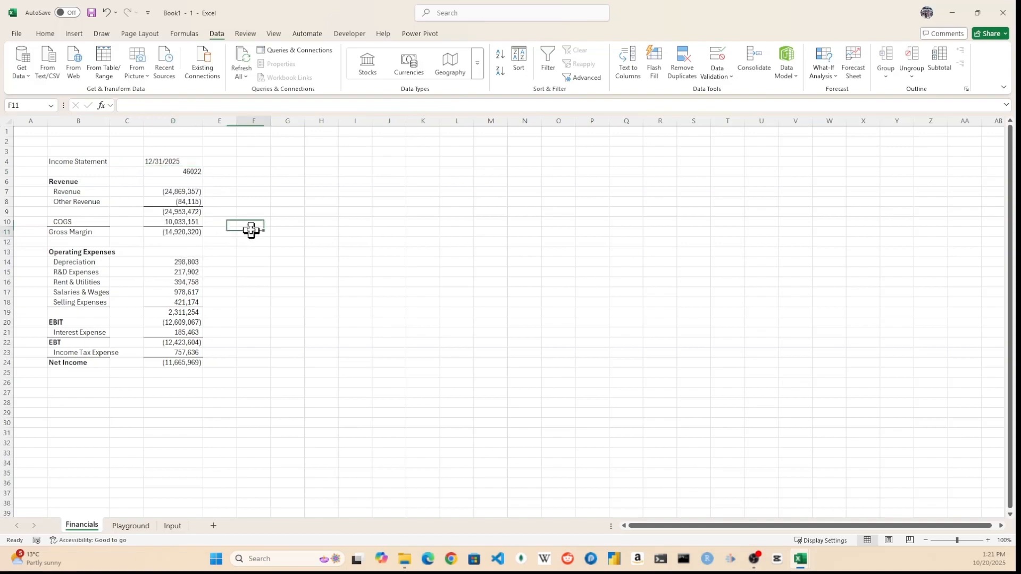
Try to copy the formatting of the date in D4 onto D5
left_click(175, 161)
left_click(45, 33)
left_click(74, 78)
left_click(167, 173)
left_click(228, 182)
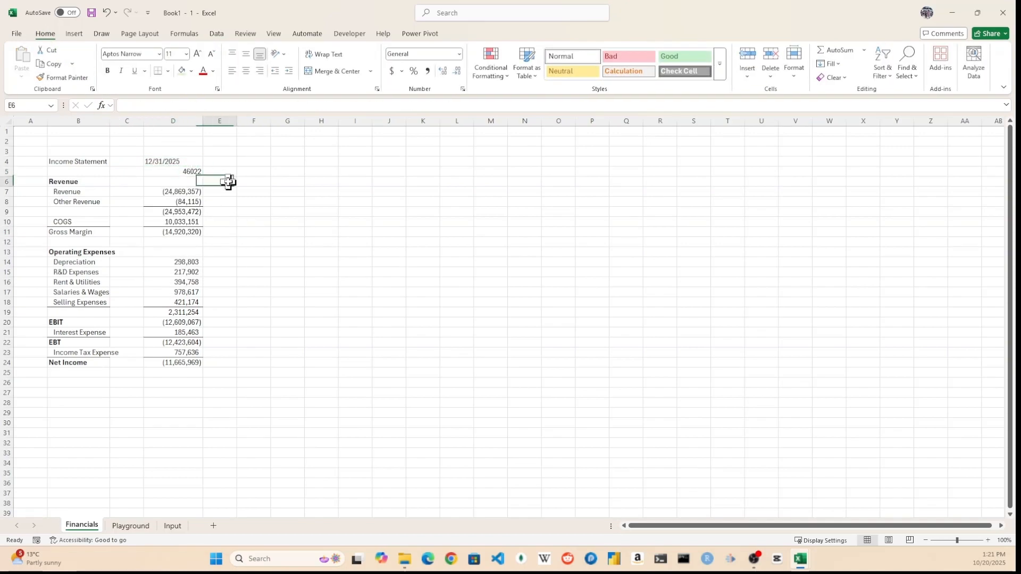
Format the date value in D5 as Short Date
left_click(181, 172)
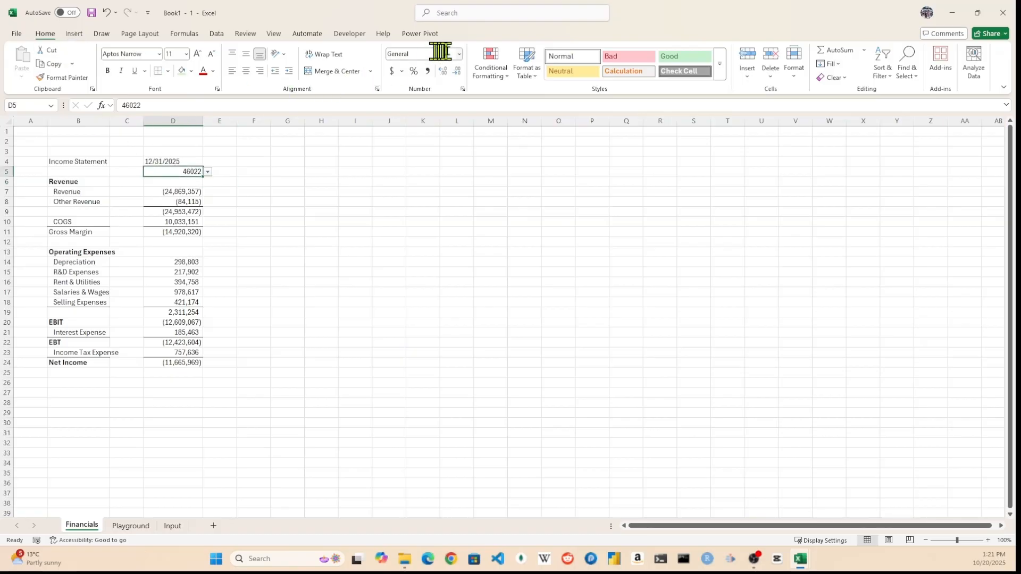
left_click(460, 54)
left_click(439, 174)
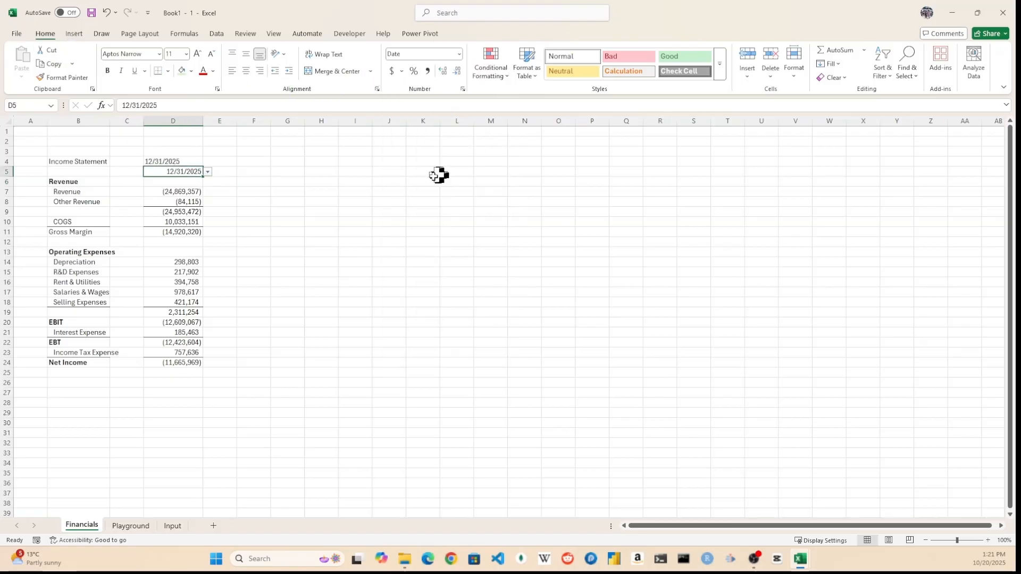
left_click(330, 201)
Change the date in D5 to 4/30/2025 using its list
left_click(194, 171)
left_click(211, 173)
left_click(198, 216)
Replace the fixed date in D4's CUBEMEMBER formula with a concatenated reference to D5
left_click(166, 159)
left_click_drag(180, 192, 172, 360)
left_click(183, 279)
left_click(181, 170)
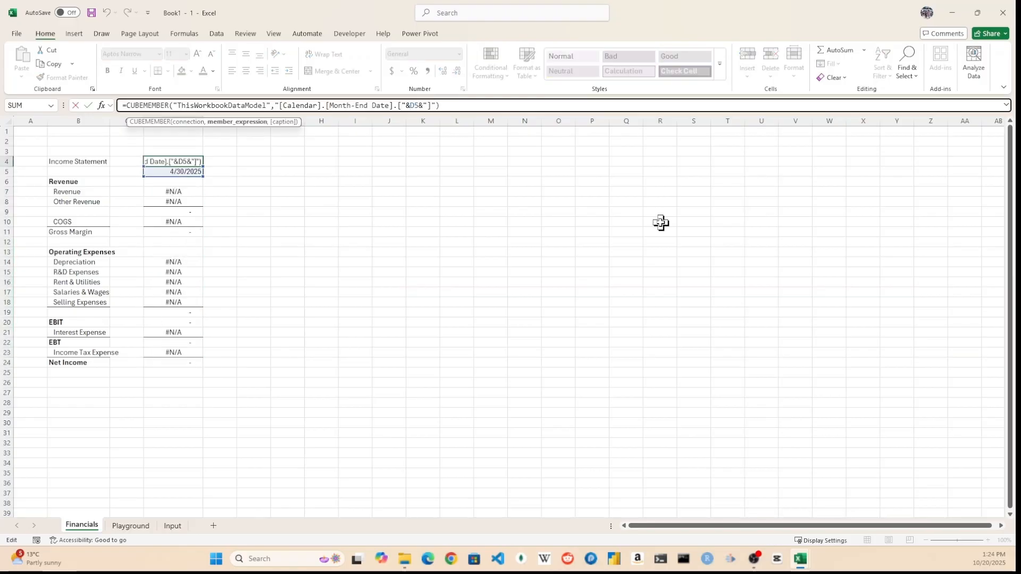
Wrap the D5 reference in D4's formula in TEXT with the format "mm/dd/yyyy", and right-align D4
type("TEXT(D5")
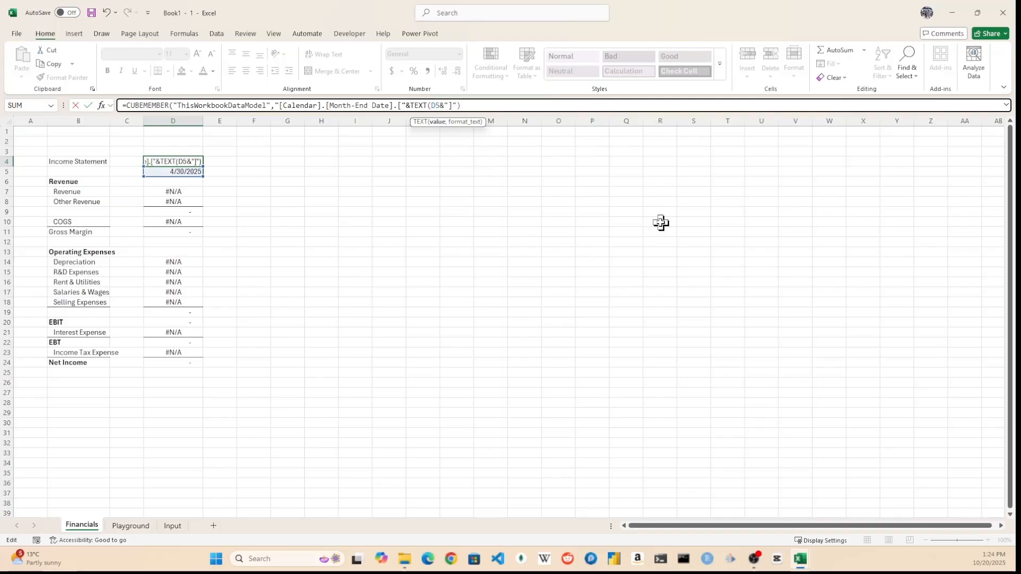
type(",\"mm/dd/yyyy")
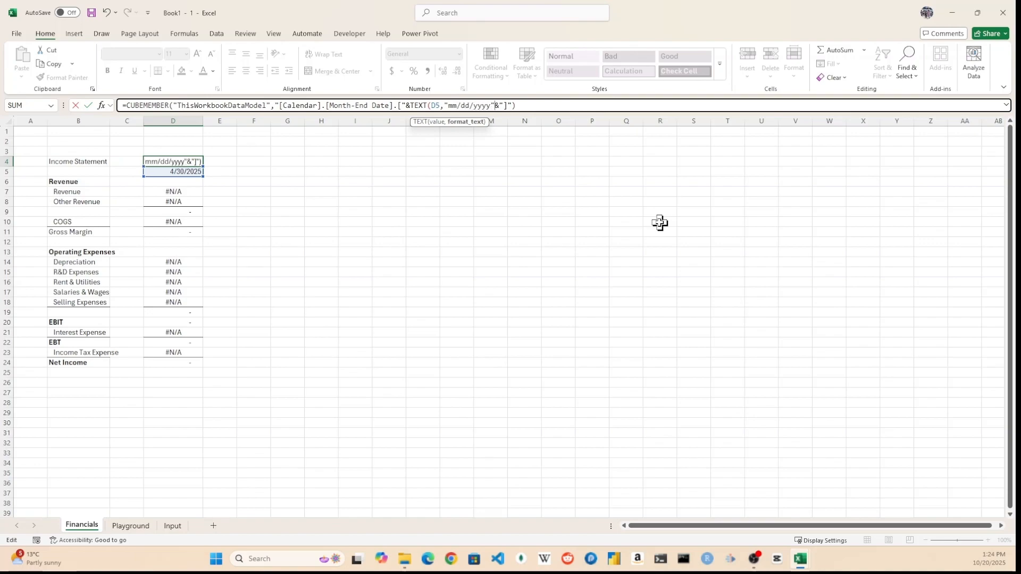
type(")")
key("Return")
key("Up")
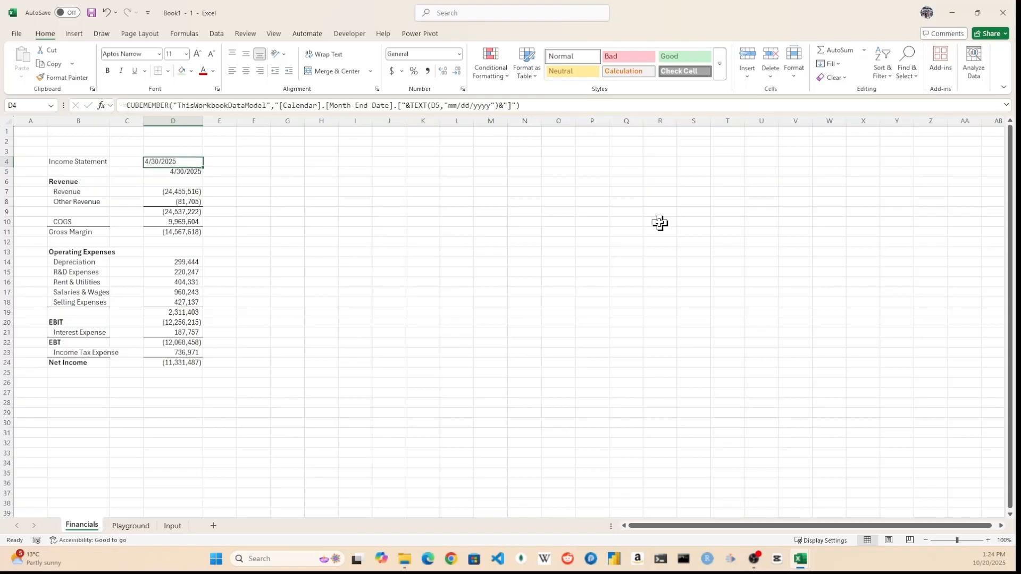
left_click(259, 70)
Switch the statement date in D5 to 5/31/2025
left_click(180, 171)
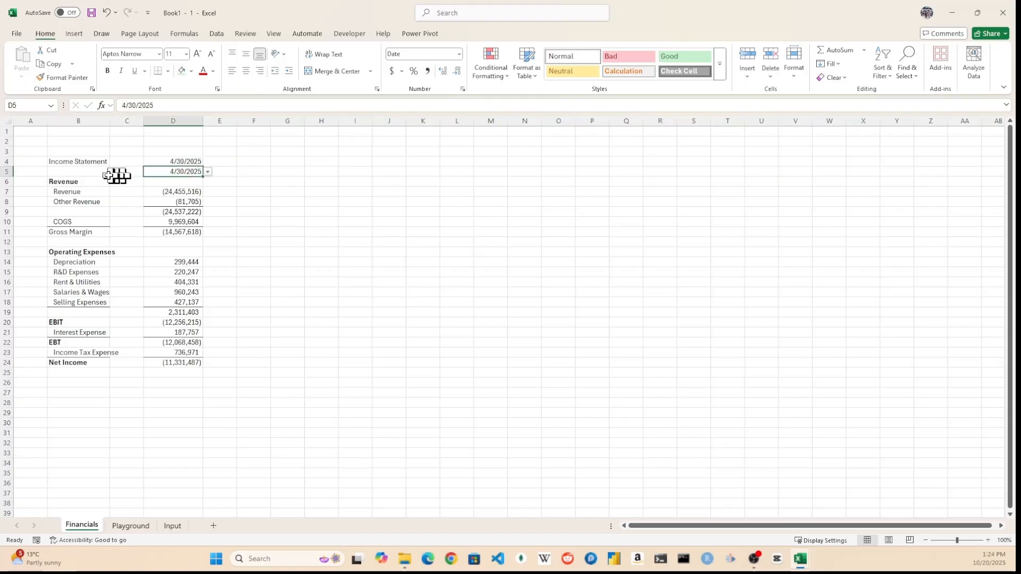
left_click(207, 171)
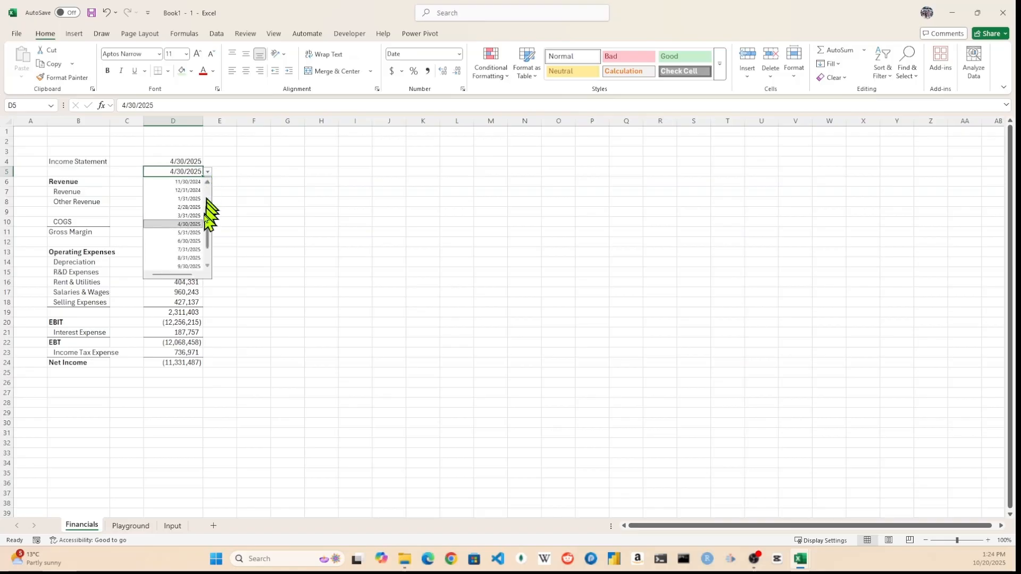
left_click(192, 232)
Set the statement date in D5 to 3/31/2025 from its list
left_click(215, 175)
left_click(178, 171)
left_click(208, 171)
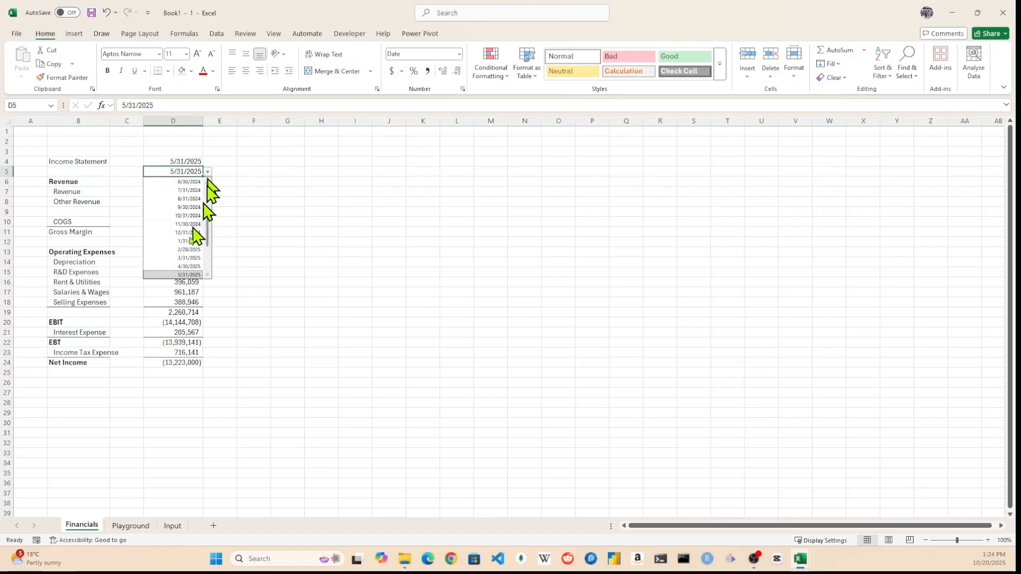
left_click(193, 263)
Move the CUBEMEMBER date formula from D4 up to D1 and the dropdown date from D5 to D4
left_click(191, 162)
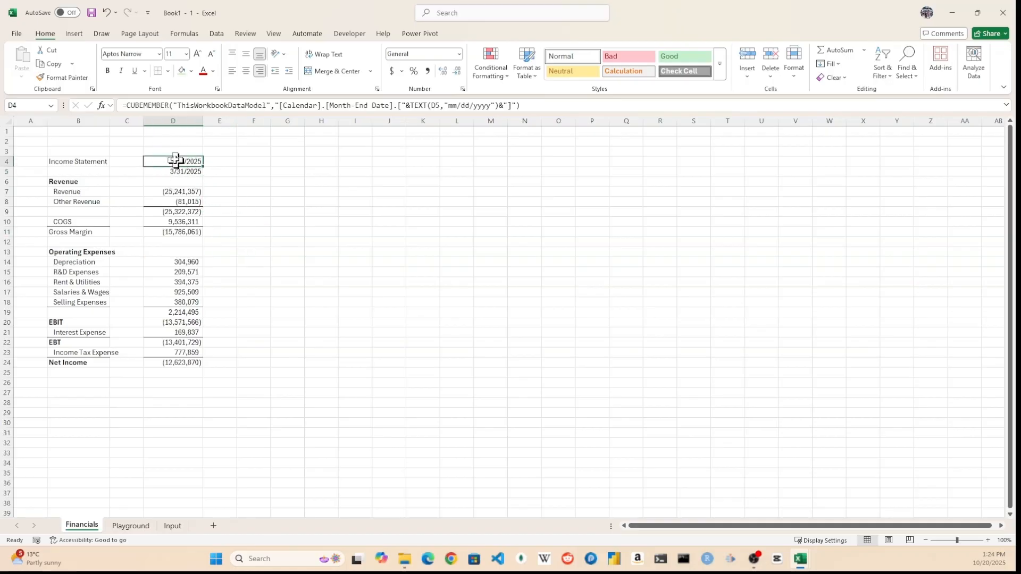
left_click_drag(179, 158, 181, 166)
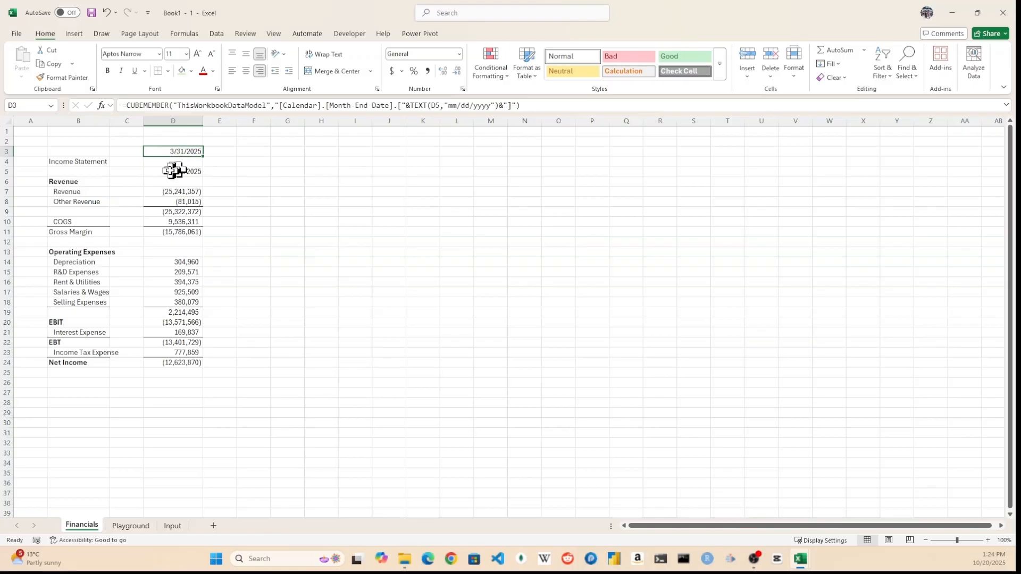
left_click(173, 170)
left_click_drag(176, 165, 177, 155)
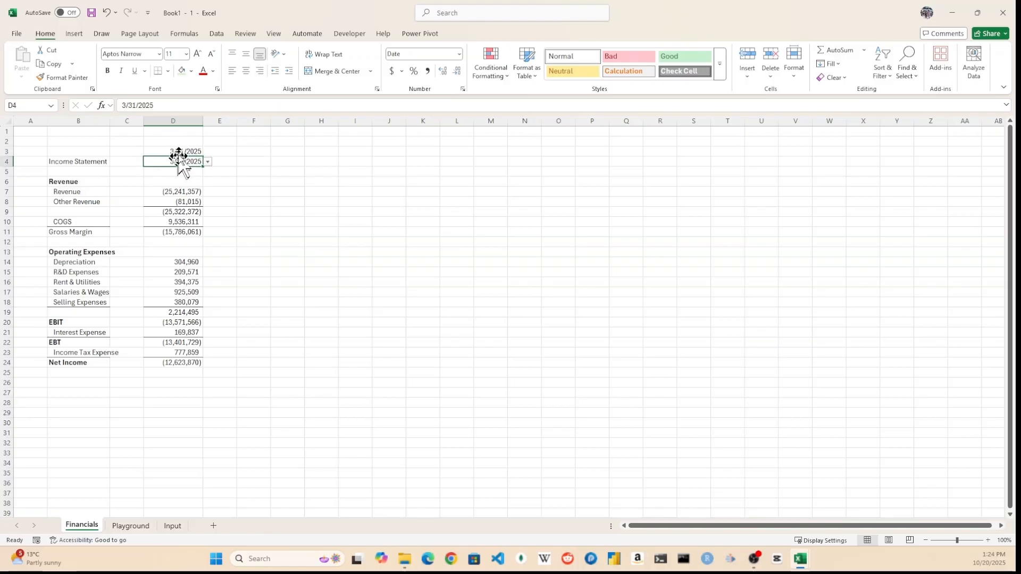
left_click(181, 151)
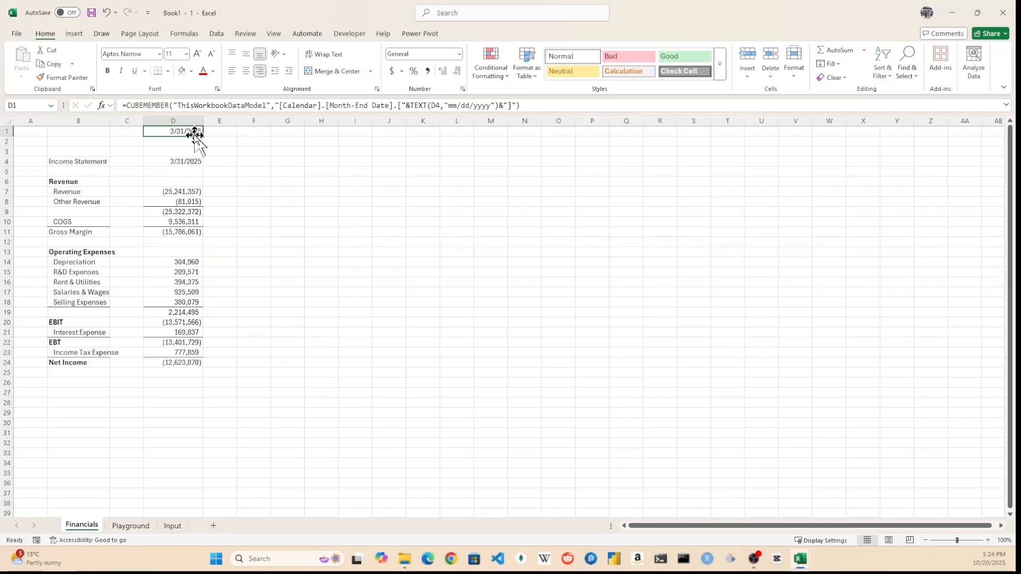
Hide the contents of D1 with a custom number format made only of semicolons
key("ctrl+1")
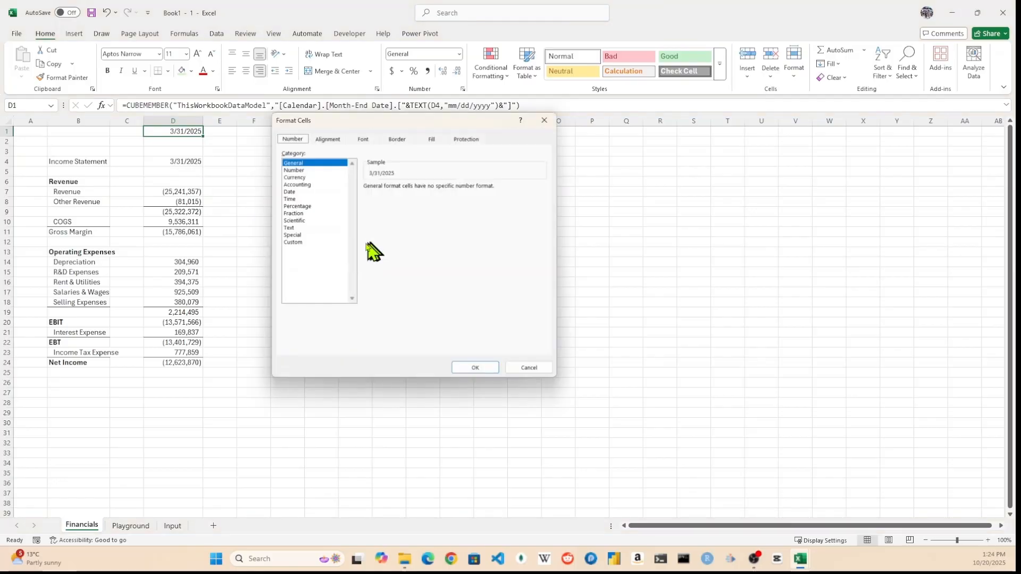
left_click(298, 243)
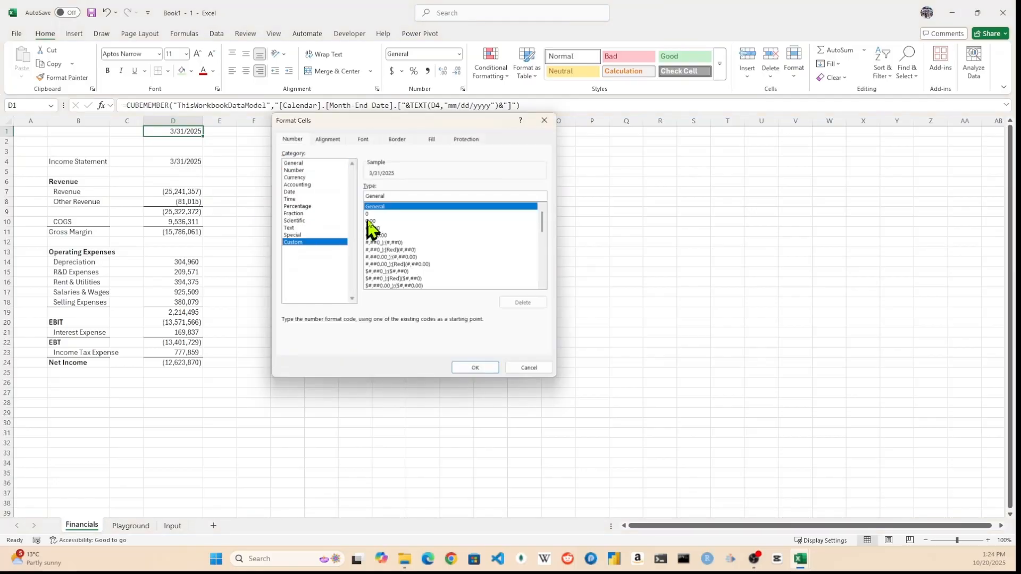
left_click(369, 221)
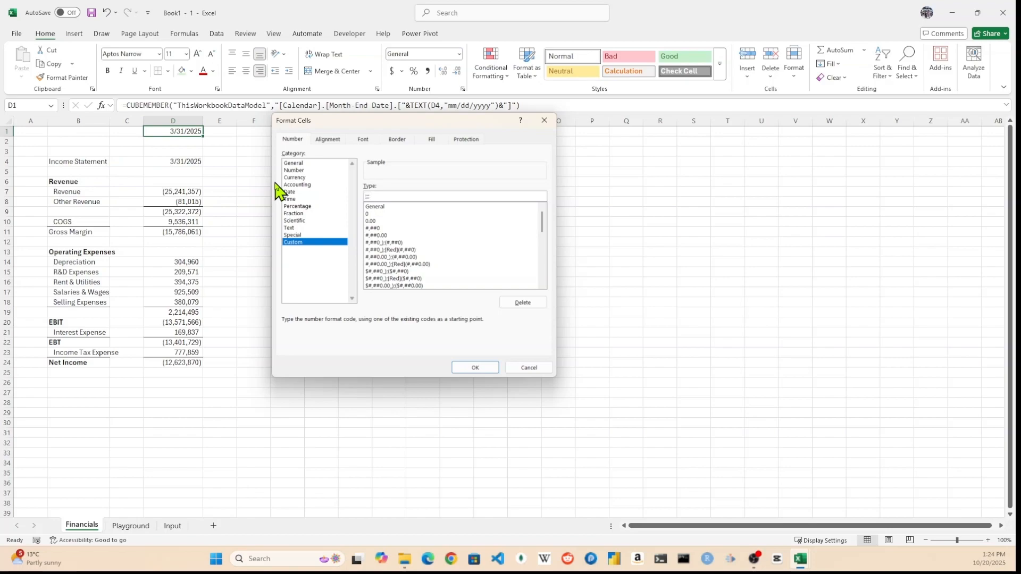
left_click(481, 367)
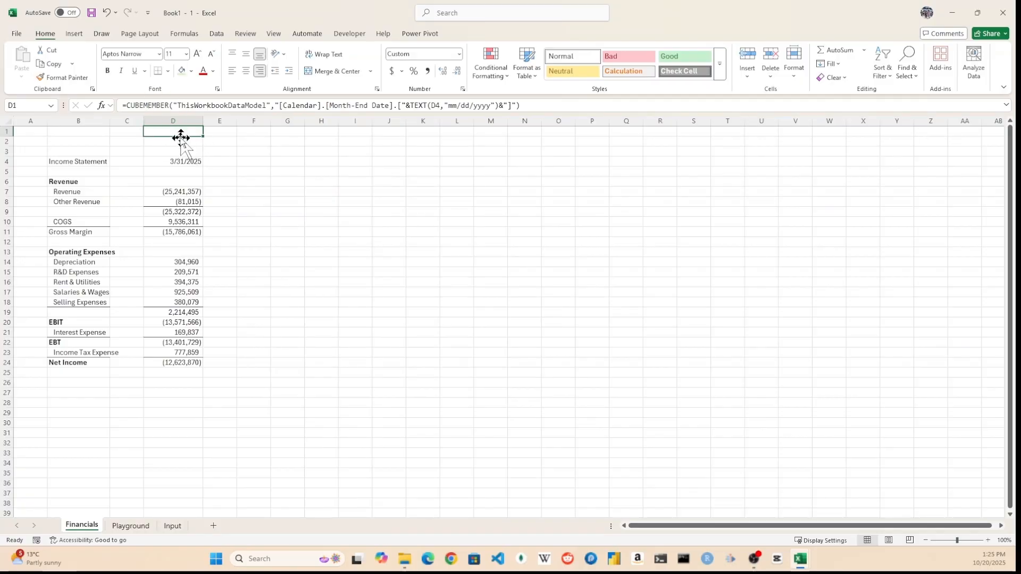
left_click(241, 169)
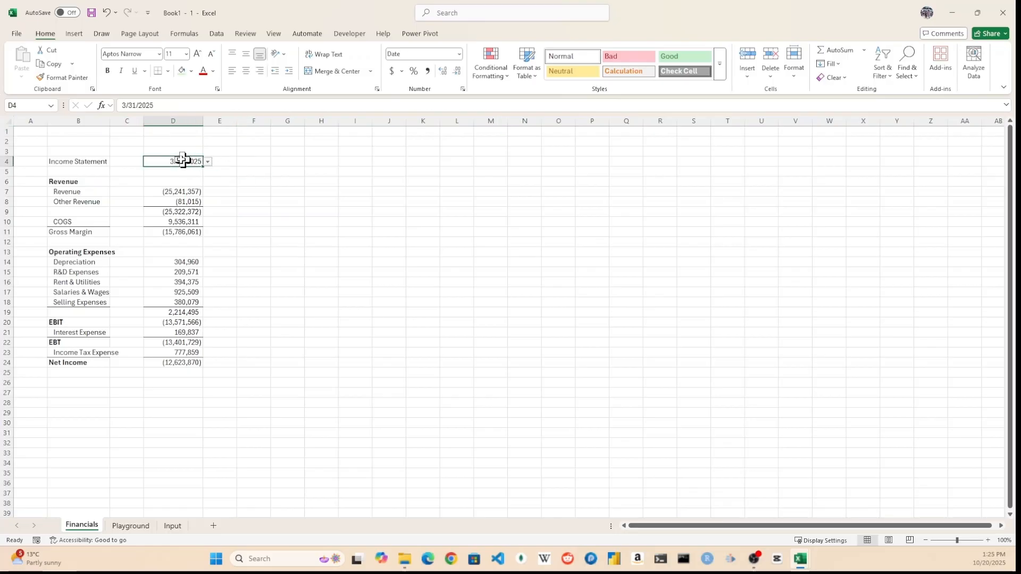
Change the statement date in D4 to 6/30/2024 using its dropdown
left_click(207, 162)
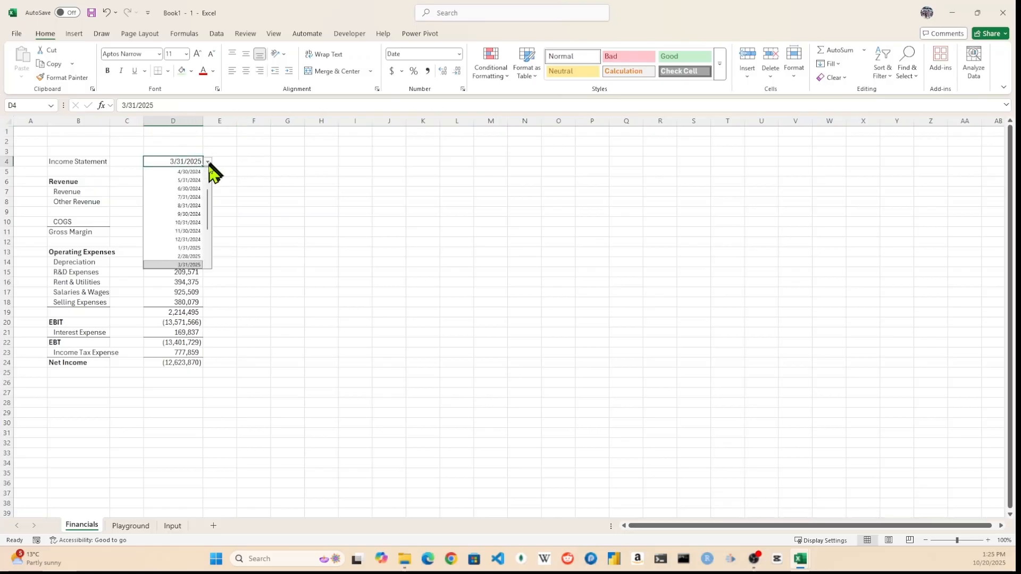
left_click(189, 180)
left_click(208, 163)
left_click(200, 209)
left_click(248, 211)
Fill the statement column D1:D24 across to column E and widen columns D and E equally
left_click_drag(190, 134, 211, 356)
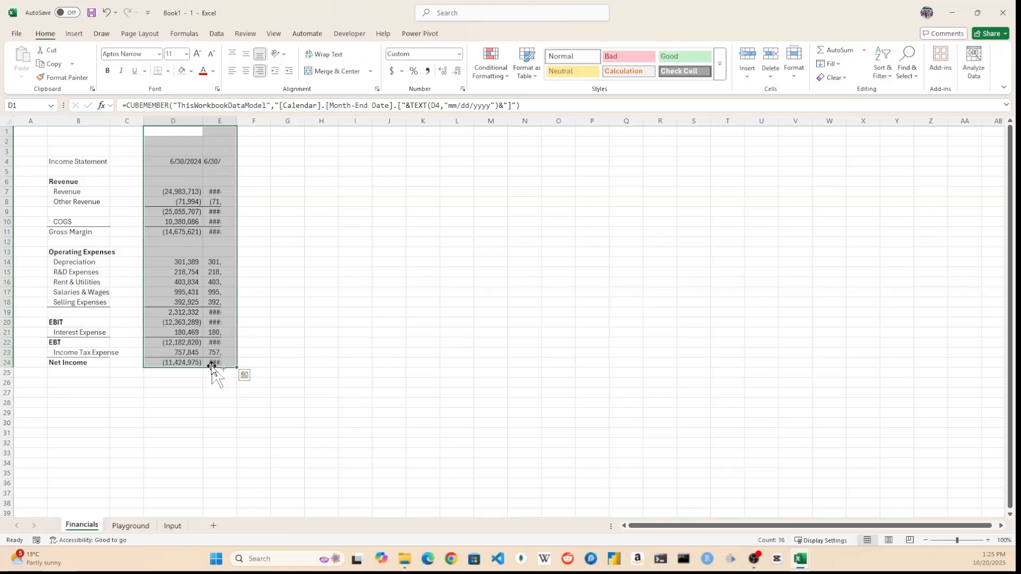
double_click(236, 121)
left_click(234, 133)
left_click_drag(178, 121, 226, 122)
left_click_drag(251, 121, 265, 122)
Try to enter =EDATE(D4,-12) in E4 as the prior-year date
left_click(192, 162)
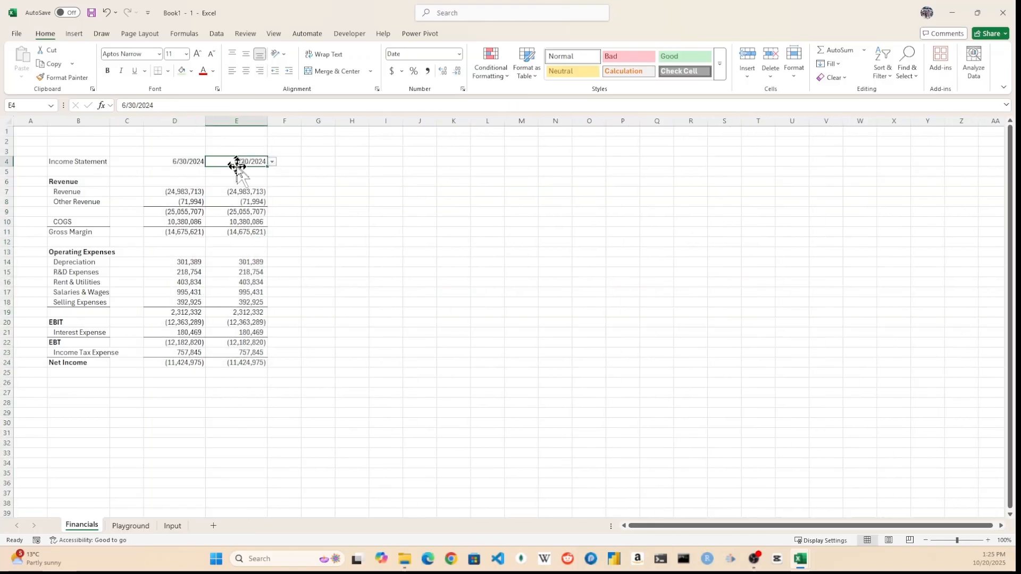
left_click(225, 163)
type("=EDATE(D4,-12)")
key("Return")
Adjust the data validation settings of E4 and enter the formula =EDATE(D4,-12) in it
left_click(216, 34)
left_click(716, 76)
left_click(738, 94)
left_click(354, 184)
left_click(395, 184)
left_click(455, 321)
type("=EDATE(D4,-12)")
key("Return")
left_click(453, 312)
Test the comparison by setting D4's date to 10/31/2024 and check the prior-year figures in E7:E24
left_click(186, 162)
left_click(210, 162)
left_click(175, 237)
left_click(242, 162)
left_click_drag(246, 192, 246, 363)
left_click(419, 33)
left_click(192, 162)
left_click(210, 162)
Open the Total (TB) measure to inspect its DAX formula, and close it without saving changes
left_click(60, 64)
left_click(85, 102)
left_click(464, 174)
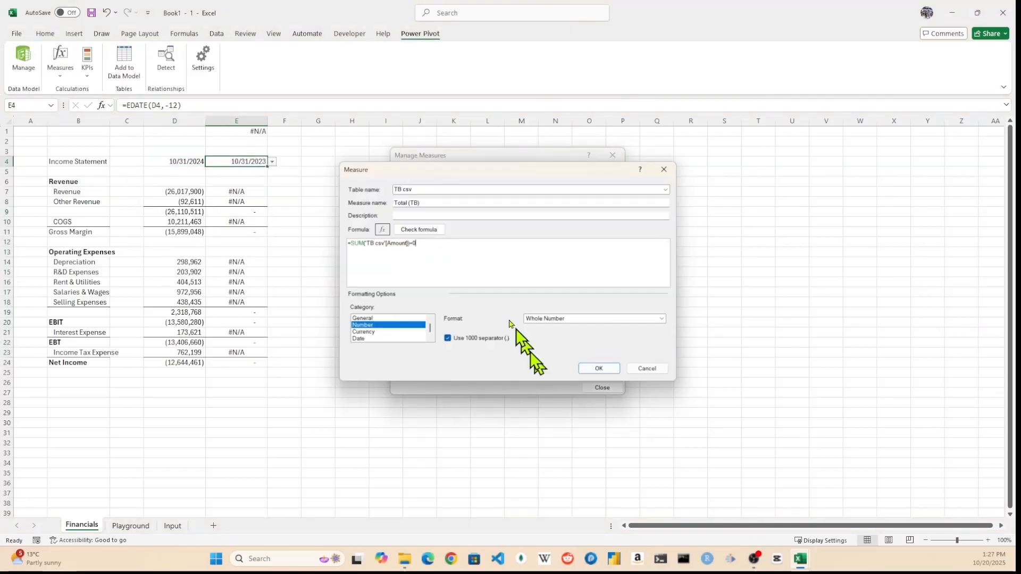
left_click(647, 369)
left_click(601, 388)
Set D4's date to 7/31/2025, and format row 4's headings in bold, with dark blue fill and white text on D4:E4
left_click(210, 162)
left_click(239, 353)
left_click(44, 34)
left_click(78, 161)
left_click_drag(174, 161, 237, 162)
left_click(192, 71)
left_click(385, 343)
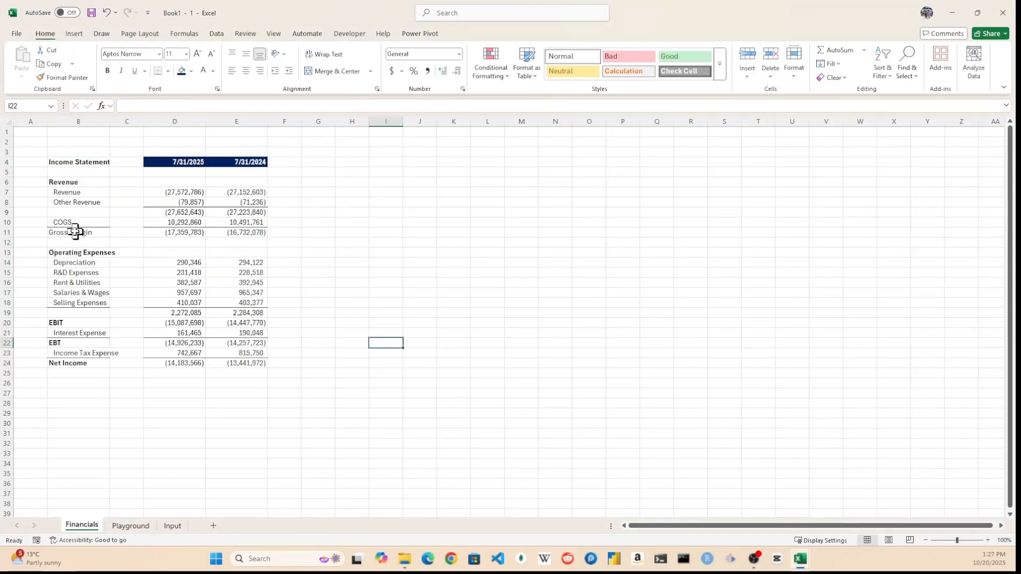
Bold the Gross Margin label and the key profit figures in the income statement
key("ctrl+b")
key("shift+Right")
key("ctrl+b")
Duplicate the income statement block B1:E25 starting in column G and title the copy "Balance Sheet"
left_click_drag(78, 132, 250, 373)
key("ctrl+c")
key("ctrl+v")
type("Balance Sheet")
key("Tab")
Rename the first balance sheet section "Assets" and copy the Other Revenue line to make additional asset rows
type("Assets")
key("shift+Right")
key("shift+Right")
key("shift+Right")
key("ctrl+c")
key("ctrl+v")
Rename the remaining balance sheet headings "Liabilities", "Equity" and "Total Liabilities and Equity"
type("Liabilities")
key("Return")
type("Equity")
key("Return")
type("Total Liabilities and Equity")
key("Return")
Delete the surplus cells copied into the Equity section of the balance sheet
left_click_drag(338, 343, 473, 353)
key("ctrl+minus")
key("Return")
Place the workbook's Playground window beside Financials and shift G11:J19 down one row for a fifth asset line
left_click_drag(433, 262, 479, 263)
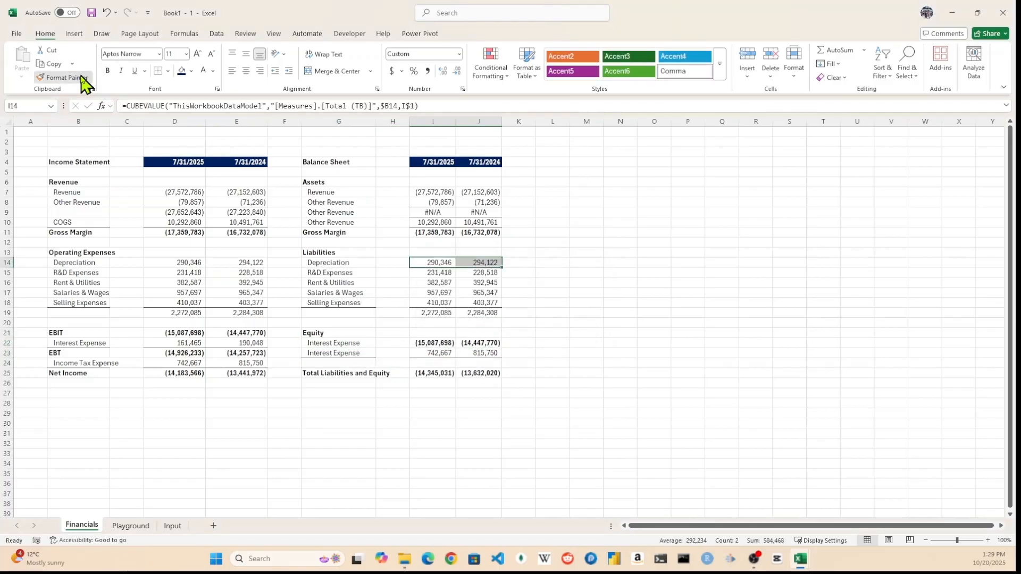
left_click(339, 232)
key("super+Left")
left_click(754, 213)
left_click_drag(338, 232, 479, 313)
Replace the caption in G7's CUBEMEMBER formula with Cash & Equivalents and point the row's CUBEVALUE formulas to G7
left_click(339, 192)
left_click(760, 222)
key("ctrl+c")
double_click(365, 107)
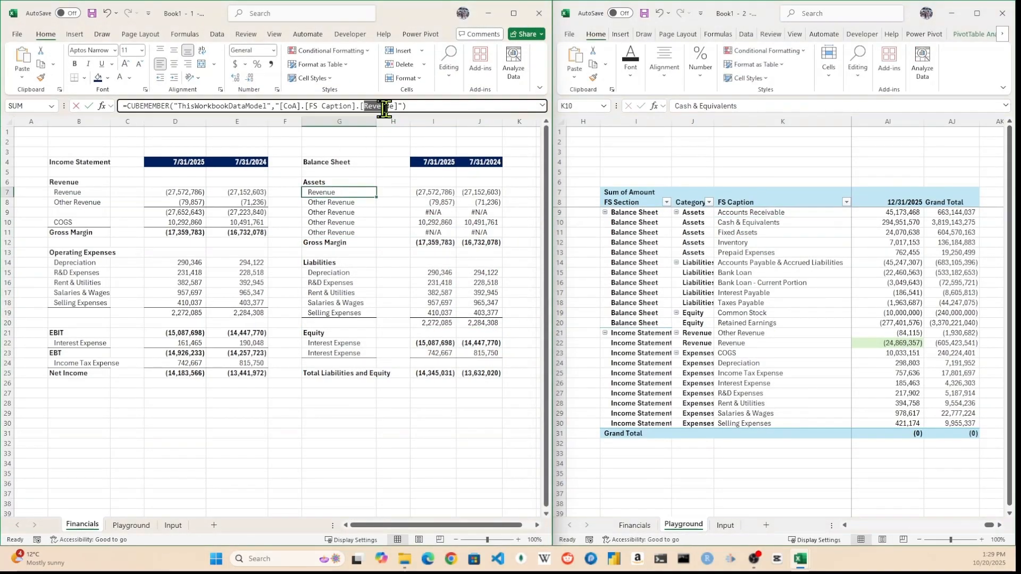
key("ctrl+v")
double_click(437, 192)
left_click_drag(75, 198, 339, 192)
Set G8's CUBEMEMBER caption to Accounts Receivable and fill the corrected value formulas down through row 11
left_click(340, 202)
left_click(750, 213)
left_click_drag(740, 107, 654, 108)
key("ctrl+v")
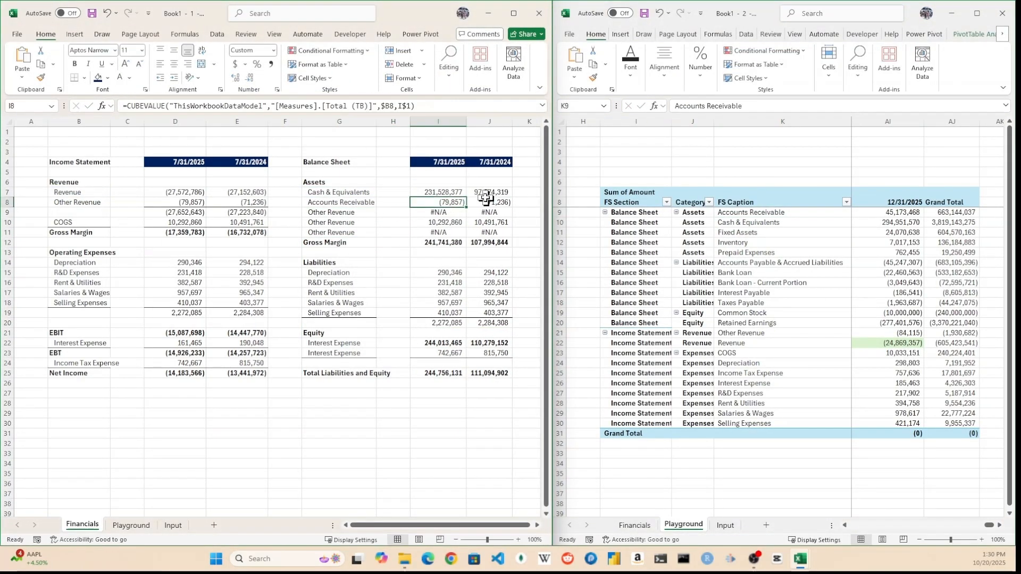
left_click_drag(512, 198, 489, 233)
Replace the caption in G9's CUBEMEMBER formula with Inventory from the pivot table
left_click(339, 212)
left_click(744, 242)
left_click_drag(365, 107, 420, 107)
key("ctrl+v")
key("Return")
Set the CUBEMEMBER captions in G10 and G11 to Prepaid Expenses and Fixed Assets
left_click(751, 252)
key("ctrl+v")
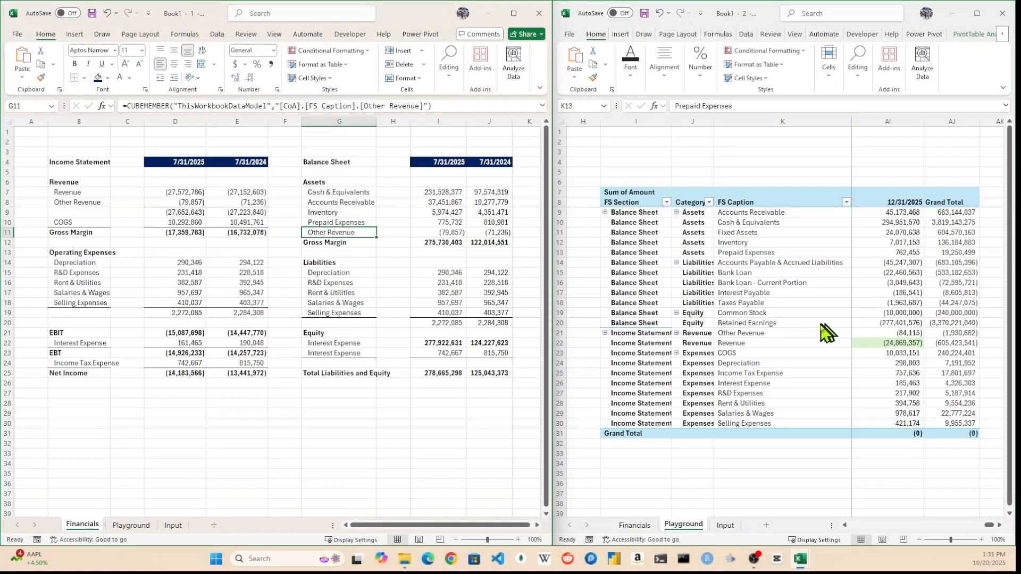
left_click(743, 233)
key("ctrl+v")
Extend the asset total formula in I12 to include row 11 and fill it across to J12
left_click(438, 243)
double_click(438, 242)
left_click_drag(466, 247, 489, 232)
Set G15's CUBEMEMBER caption to Accounts Payable & Accrued Liabilities and autofit column G to its contents
left_click(339, 233)
left_click_drag(770, 263, 770, 302)
left_click_drag(801, 106, 674, 106)
left_click(338, 273)
left_click_drag(364, 107, 415, 107)
key("ctrl+v")
double_click(376, 122)
Set the CUBEMEMBER captions in G16 and G17 to Interest Payable and Taxes Payable
left_click(744, 293)
left_click_drag(727, 106, 674, 106)
left_click(240, 283)
key("ctrl+v")
left_click(740, 303)
key("ctrl+v")
Replace the caption in G18's CUBEMEMBER formula with Bank Loan - Current Portion
left_click(762, 283)
left_click_drag(764, 106, 674, 106)
left_click_drag(364, 107, 436, 106)
key("ctrl+v")
key("Return")
Replace the caption in G19's CUBEMEMBER formula with Bank Loan from the pivot table
left_click(737, 273)
left_click_drag(704, 106, 640, 115)
key("Return")
left_click_drag(364, 106, 433, 107)
key("ctrl+v")
key("Return")
Copy the balance sheet CUBEVALUE formulas into the liability rows of columns I and J
key("F2")
key("Tab")
key("Tab")
key("shift+Right")
key("ctrl+c")
key("ctrl+v")
Replace the caption in G22's CUBEMEMBER formula with Common Stock for the first equity line
left_click(745, 313)
left_click(239, 342)
key("ctrl+v")
key("Return")
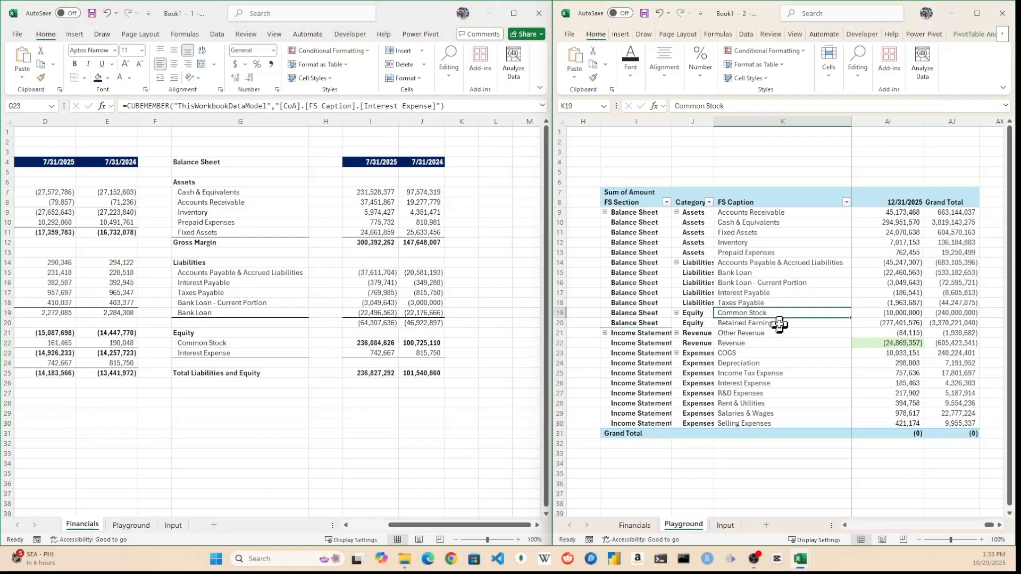
Replace the caption in G23's CUBEMEMBER formula with Retained Earnings from the pivot table
left_click(761, 324)
key("ctrl+v")
key("Return")
Subtotal the equity lines in I24 with AGGREGATE(9,3) over I22:I23 and remove the bold from the equity figures
type("=AGGREGATE(9,3,")
key("Up")
key("shift+Up")
key("Return")
key("shift+Right")
key("shift+Down")
key("shift+Down")
key("ctrl+b")
Total liabilities and equity in I25 with AGGREGATE(9,3) over I15:I24, copy the totals into column J and autofit the column widths
type("=AGGREGATE(9,3,")
key("ctrl+shift+Up")
key("Return")
key("Up")
key("Up")
key("shift+Right")
key("ctrl+c")
key("ctrl+v")
key("alt+h")
type("oi")
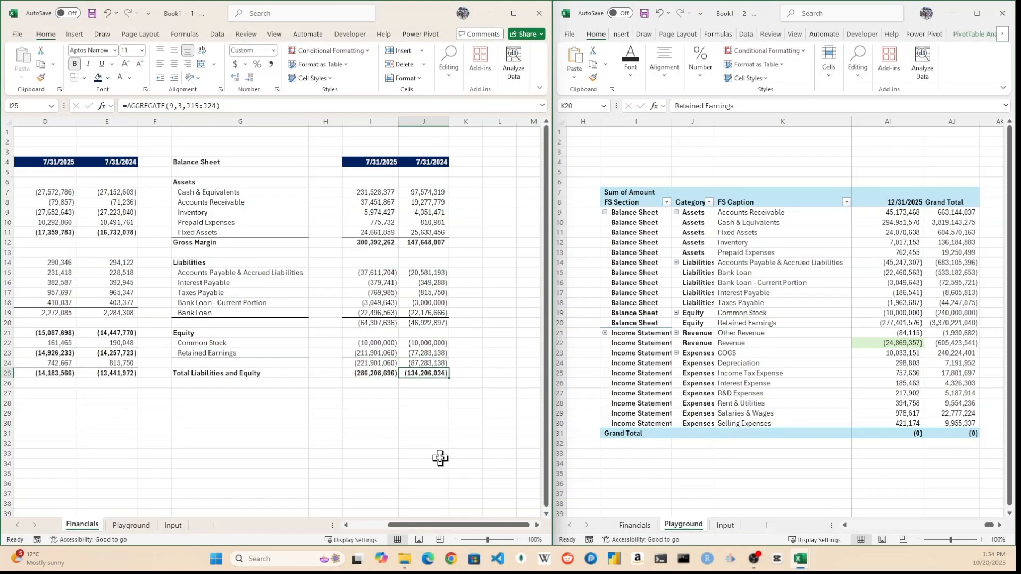
Add a row labelled check below the balance sheet with the formula =I12+I25 and fill it across to column J
type("check")
key("Tab")
key("Tab")
type("=I12+I25")
key("shift+Right")
key("ctrl+r")
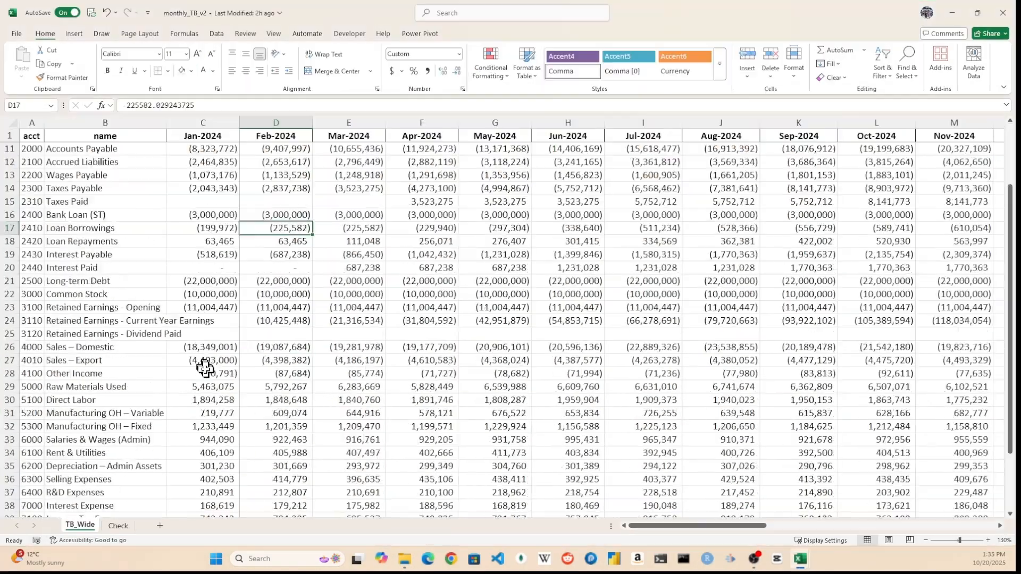
Examine the January and February 2024 income statement balances and the Retained Earnings - Current Year Earnings account in the monthly_TB_v2 workbook
left_click_drag(205, 348, 205, 441)
scroll(224, 372, "up", 2)
left_click_drag(278, 350, 278, 480)
scroll(266, 399, "up", 3)
left_click(137, 401)
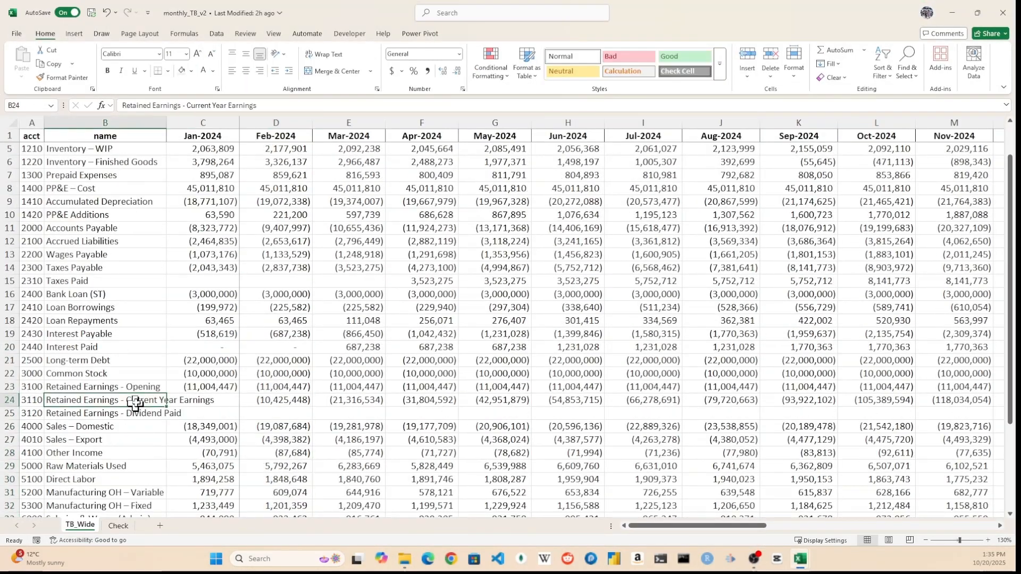